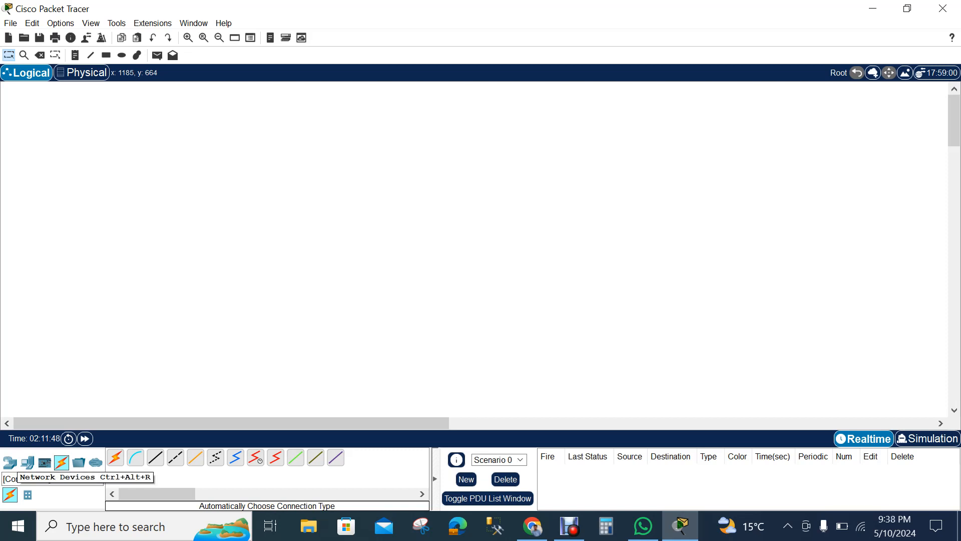
Step: Place an ISR4321 router (Router1) and a Laptop-PT (Laptop0) on the workspace
click(10, 461)
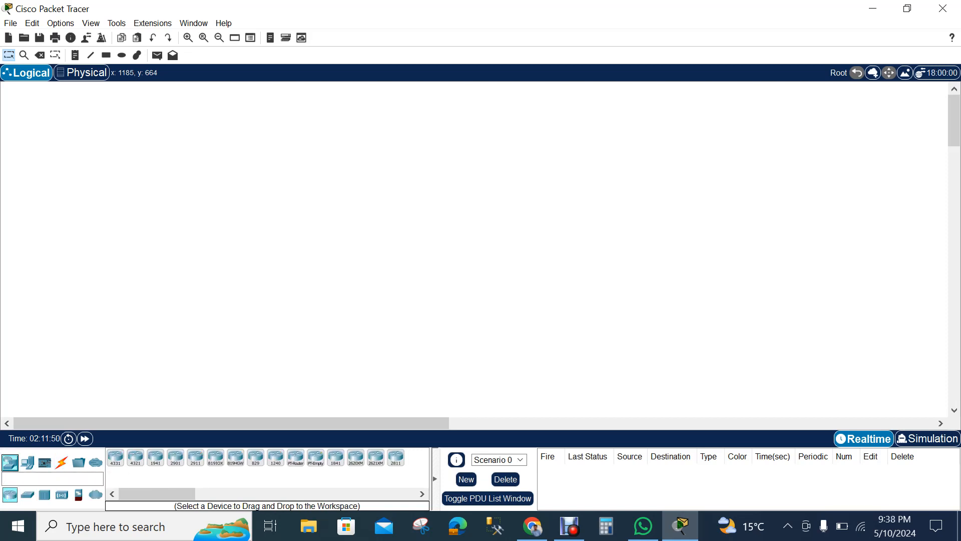
drag(135, 457, 245, 193)
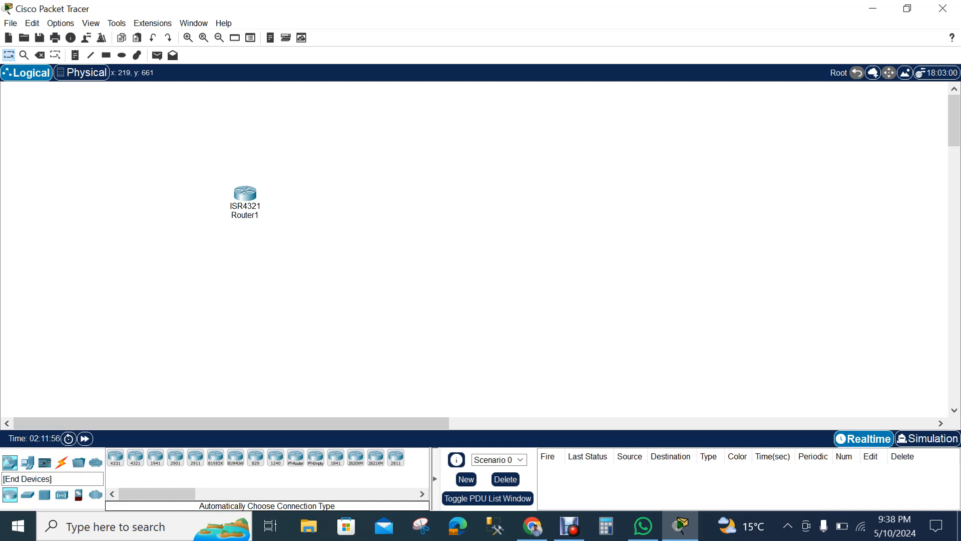
click(28, 462)
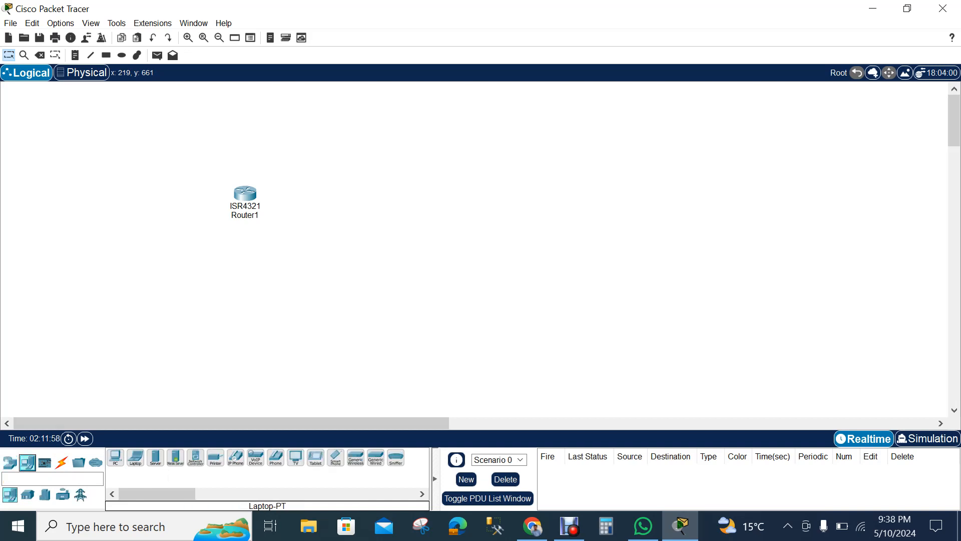
click(136, 457)
click(563, 210)
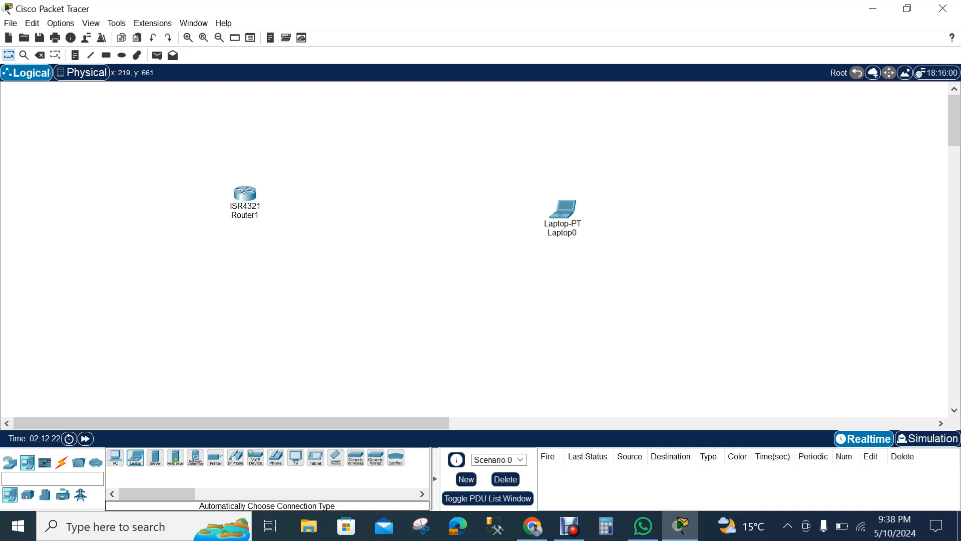
drag(564, 209, 577, 183)
click(62, 461)
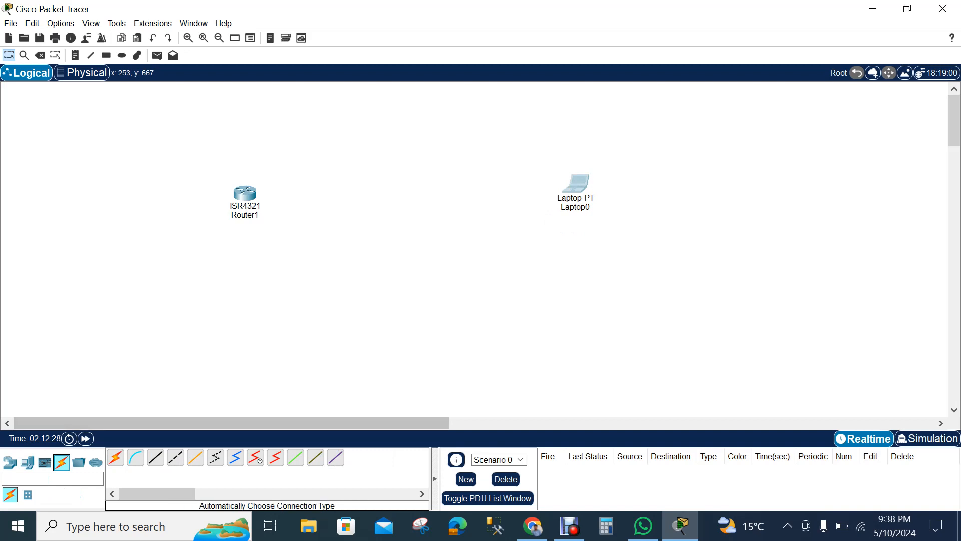
Step: Cable Router1 to Laptop0 with the automatic connection type, then align Laptop0 so the link runs level
click(116, 457)
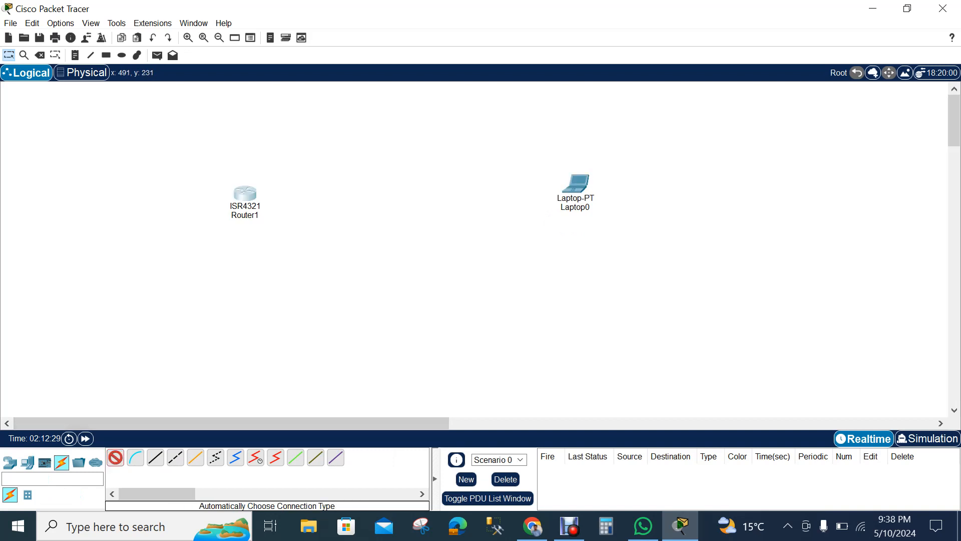
click(245, 193)
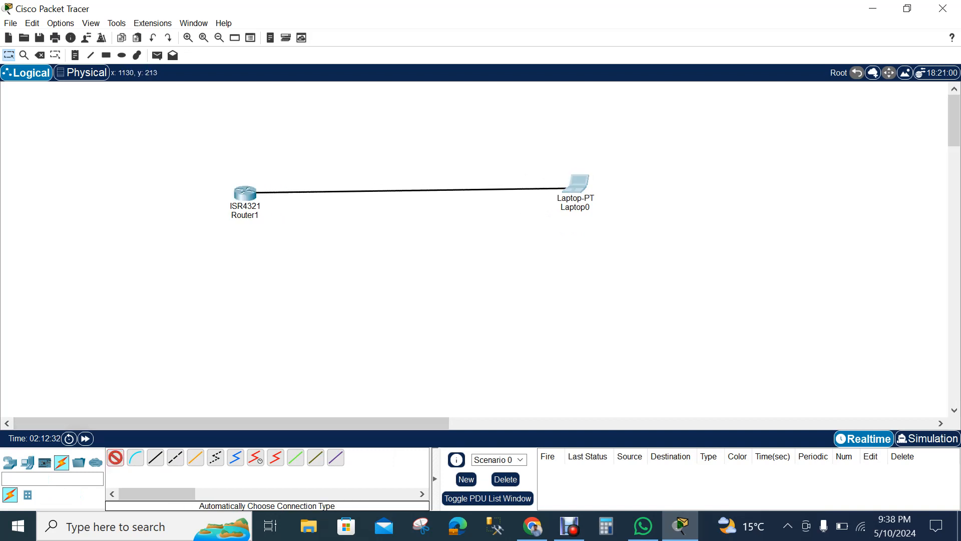
click(567, 188)
drag(567, 189, 583, 198)
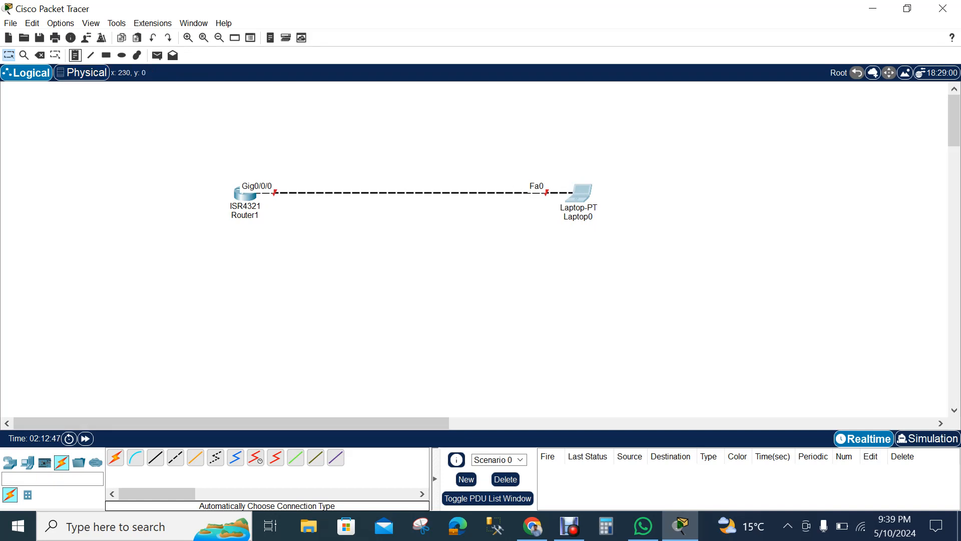
click(75, 55)
Step: Add notes 'GIG 0/0/0' and 'IP : 10.0.0.1' above Router1
click(241, 166)
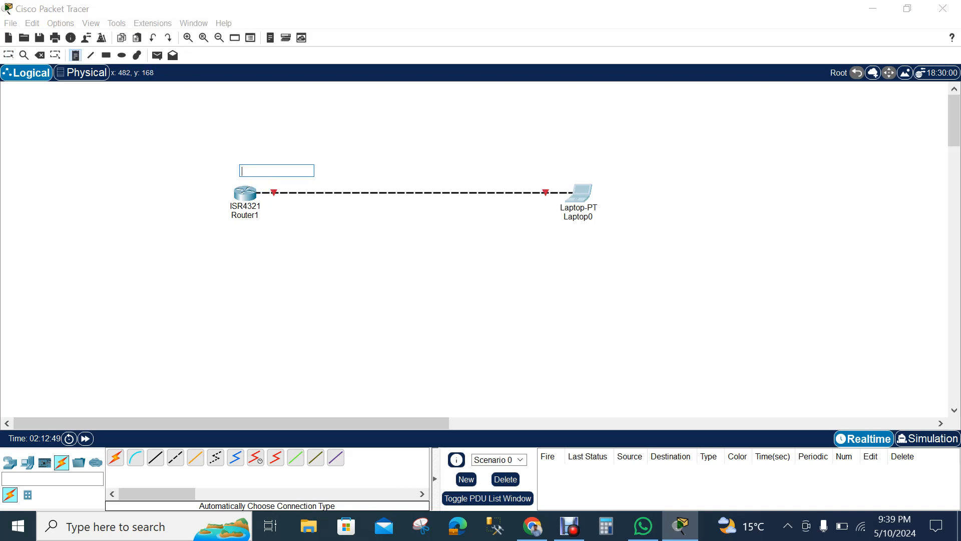
text(GIG 0/0/0)
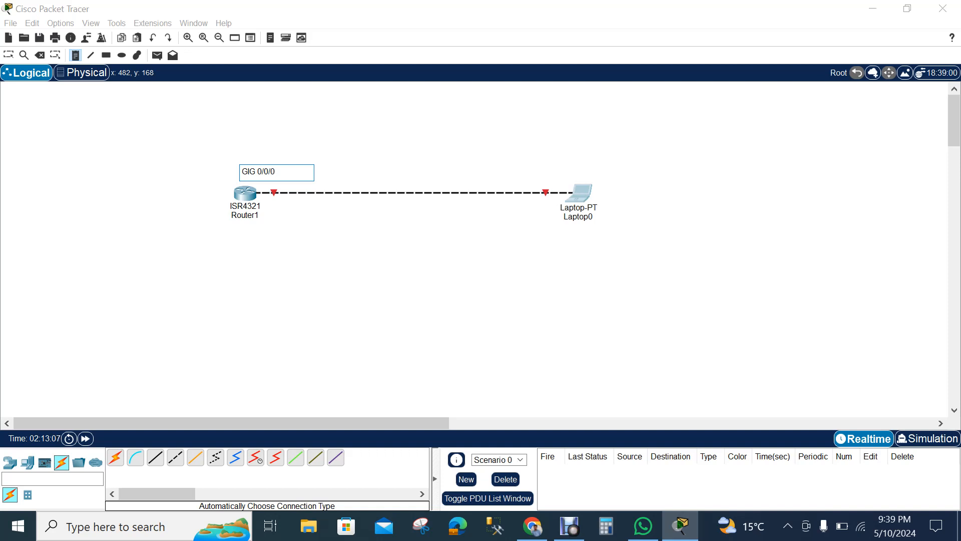
click(291, 336)
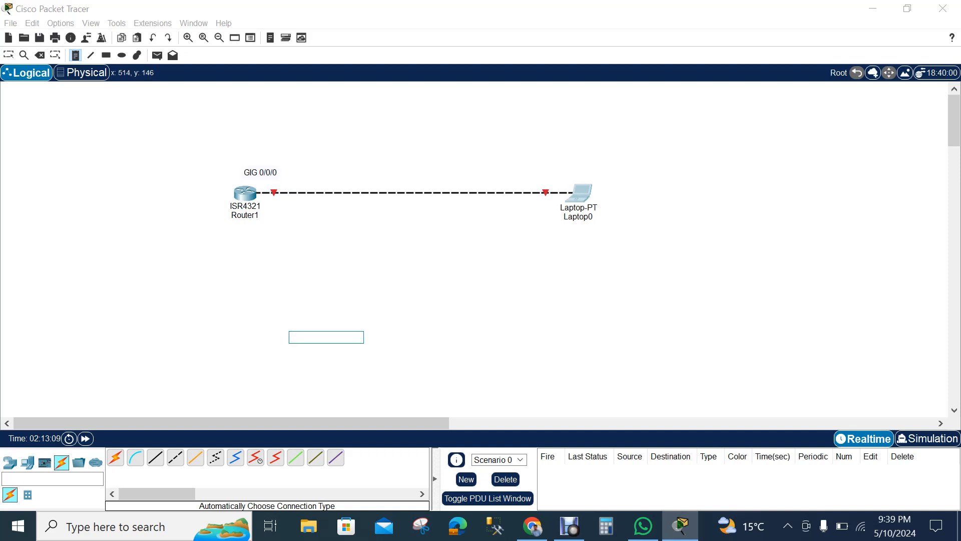
click(238, 164)
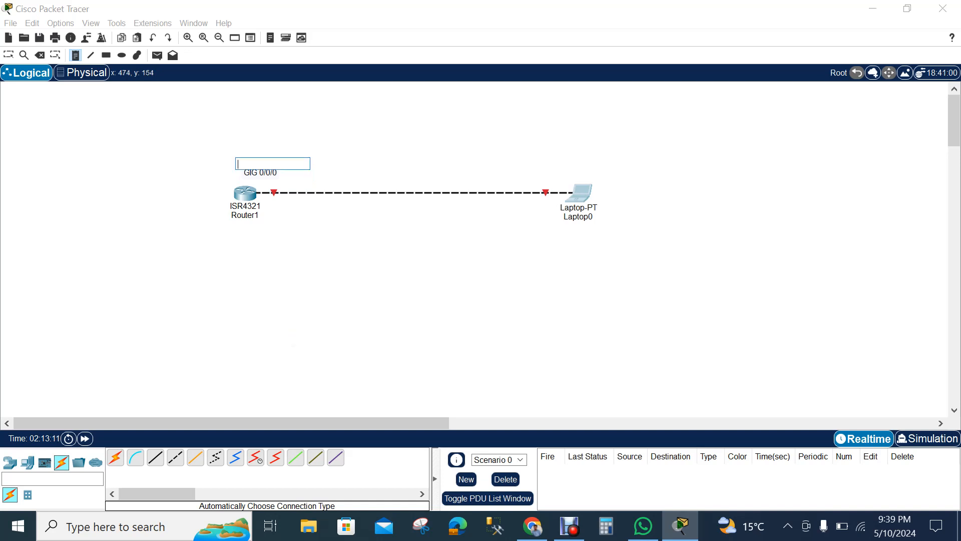
text(IP)
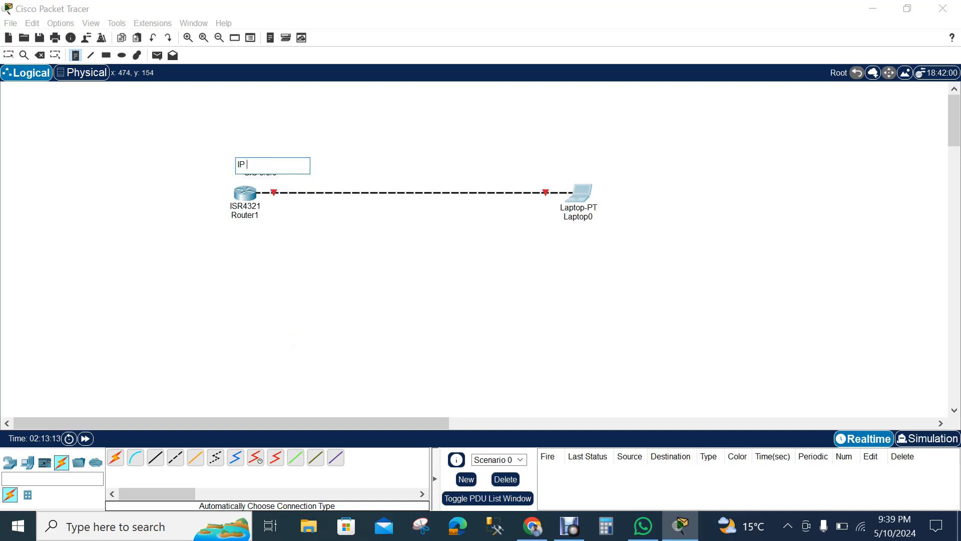
text( : 10.0.0.1)
click(418, 149)
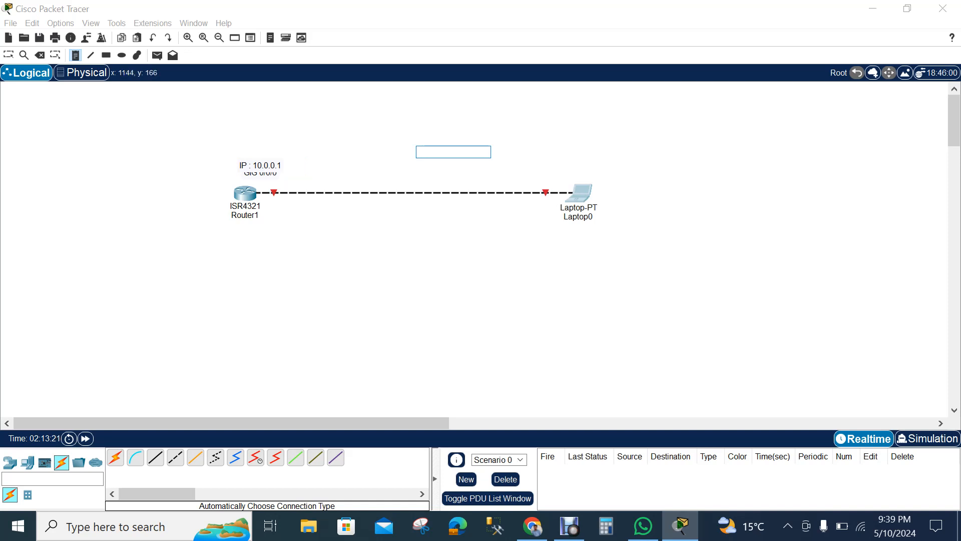
Step: Add the note 'IP: 10.0.0.100' above Laptop0 and stop placing notes
click(573, 164)
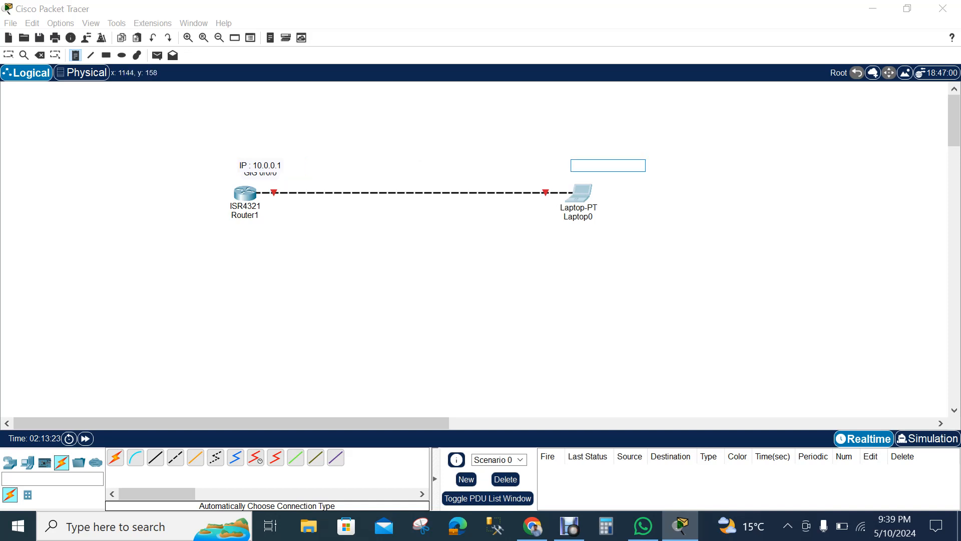
text(IP: 10.0.0.100)
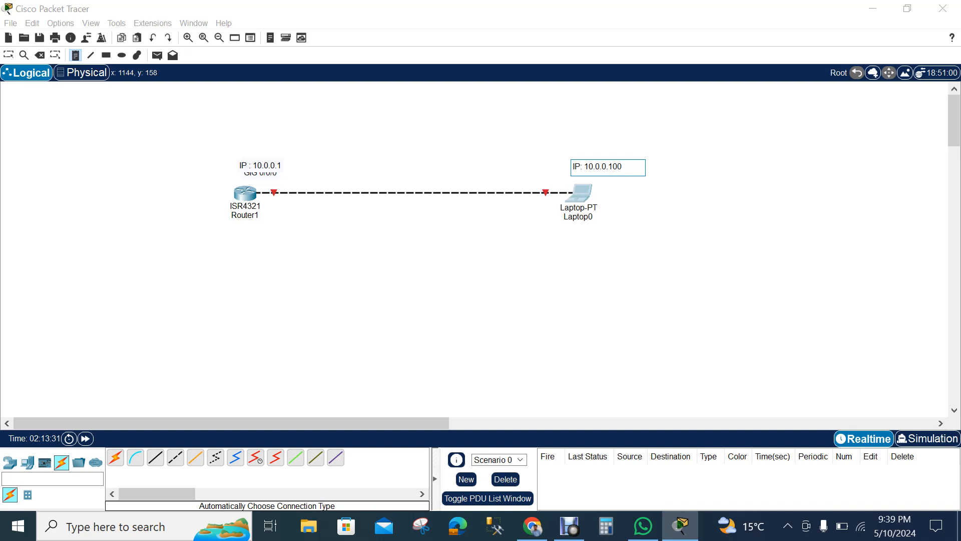
click(436, 324)
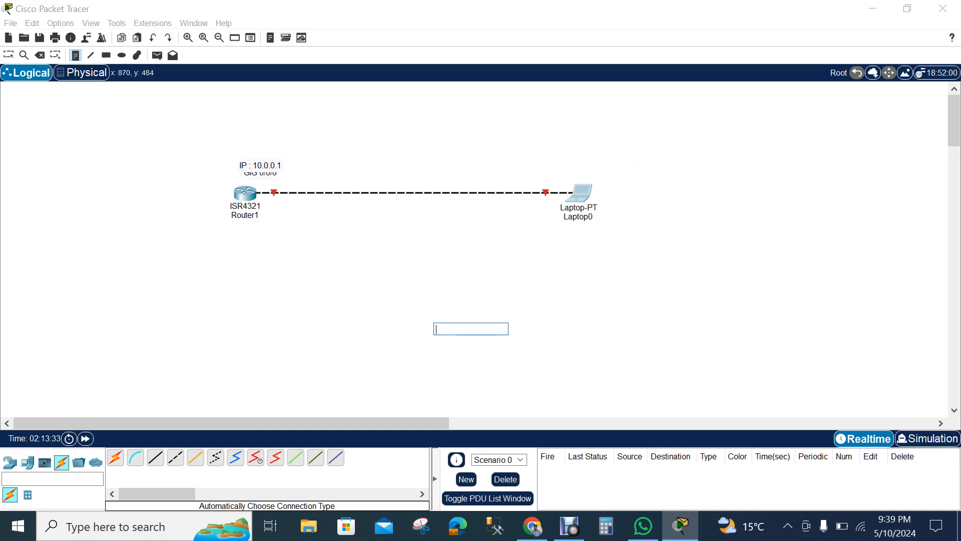
key(Escape)
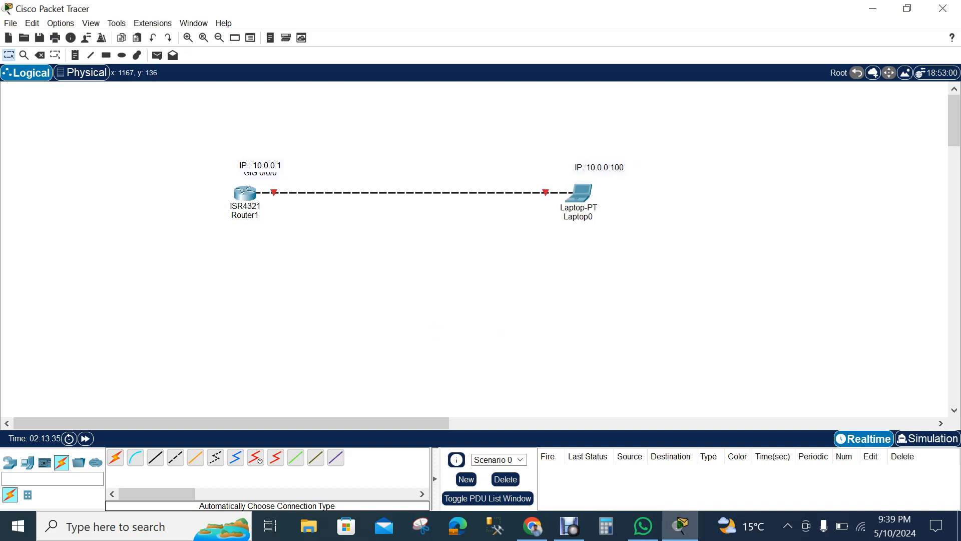
Step: In Laptop0's IP Configuration, enter IPv4 10.0.0.100 with subnet mask 255.0.0.0
click(579, 193)
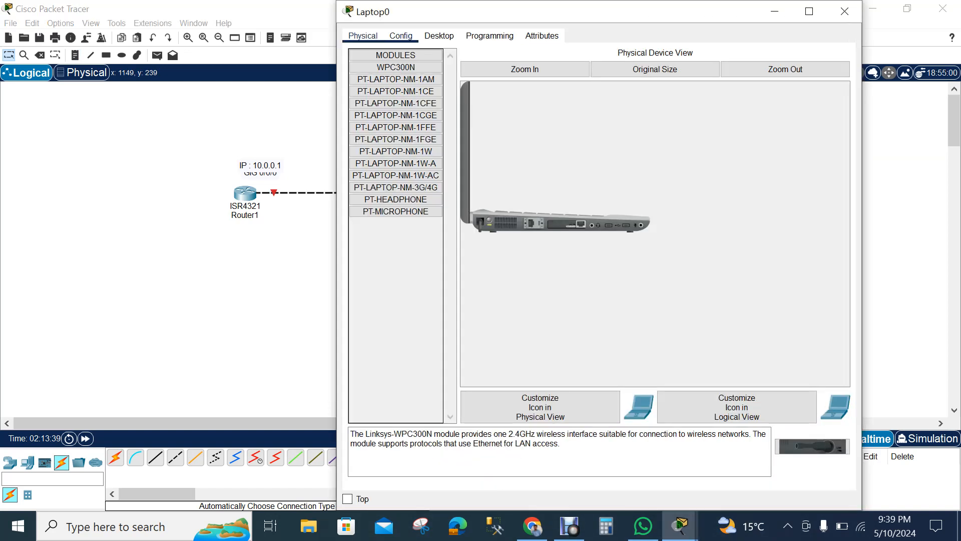
click(439, 36)
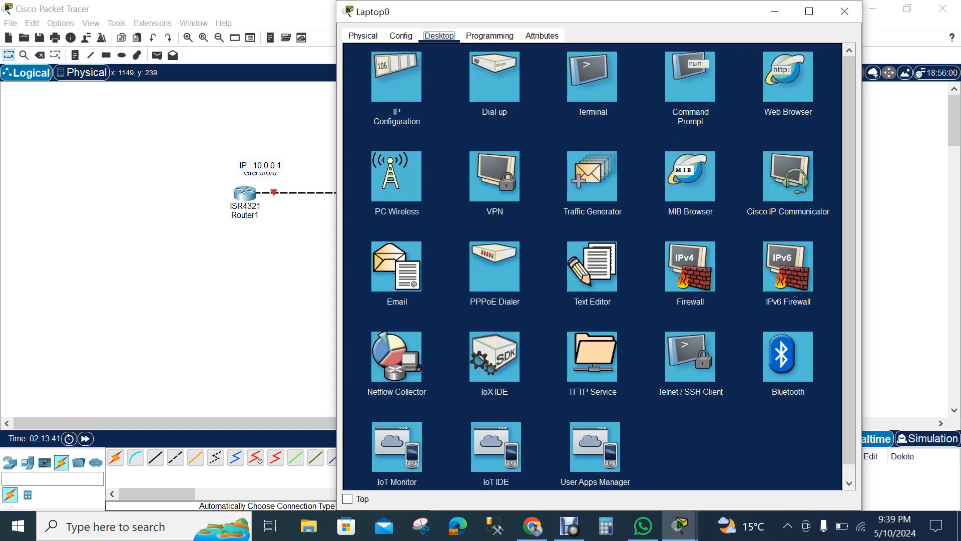
click(396, 77)
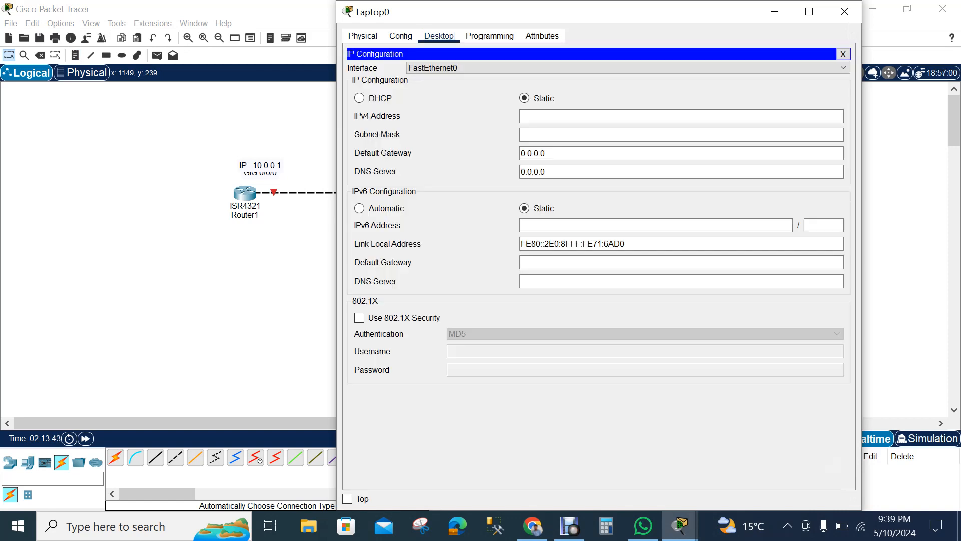
click(576, 116)
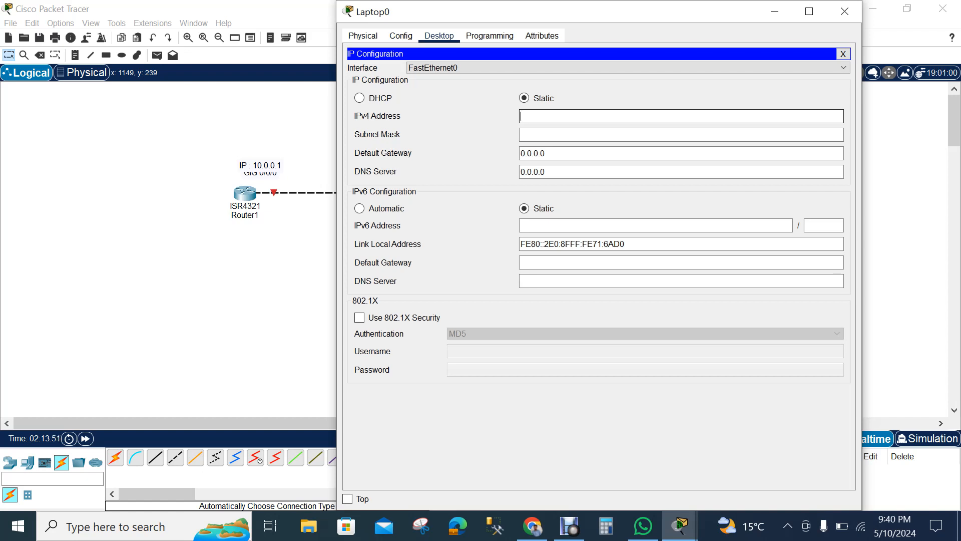
text(10.0.0.100)
key(Tab)
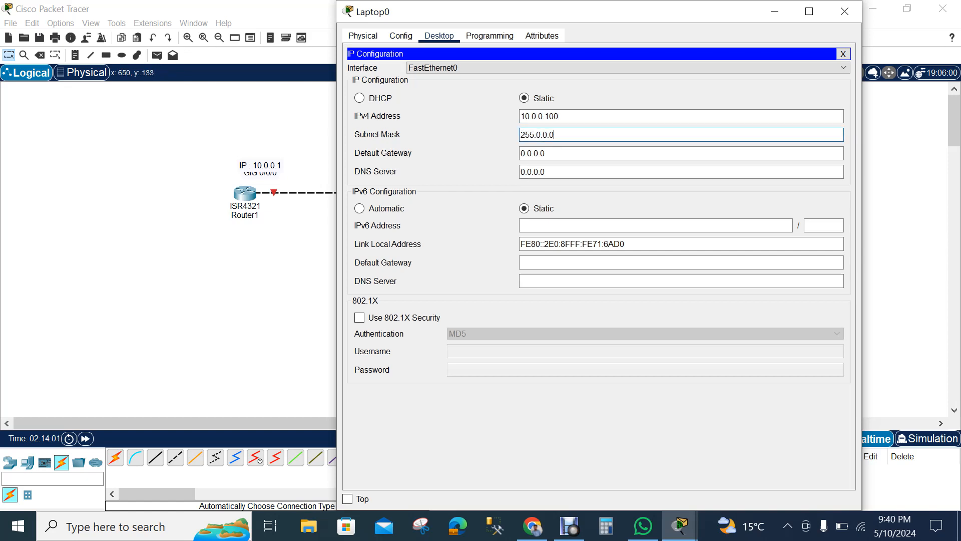
drag(621, 20, 540, 242)
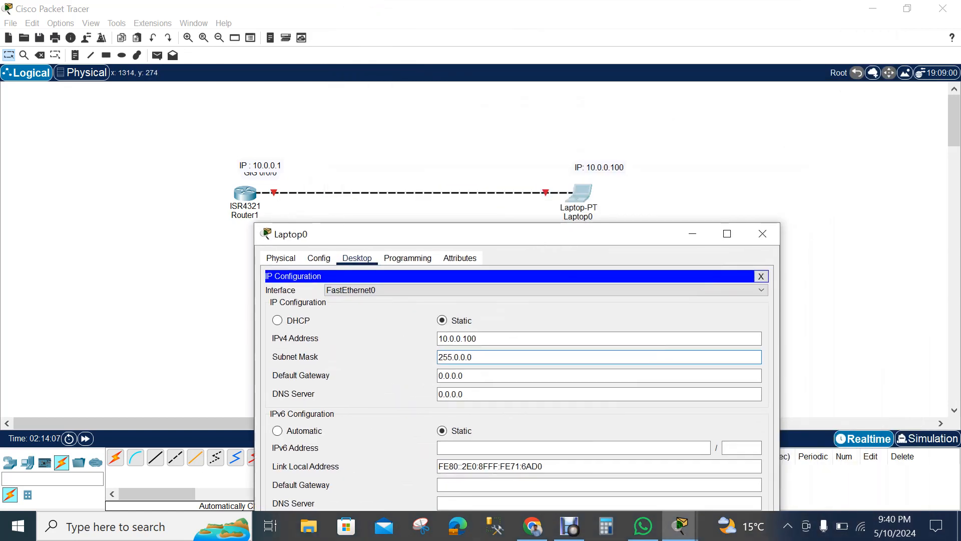
drag(608, 237, 659, 121)
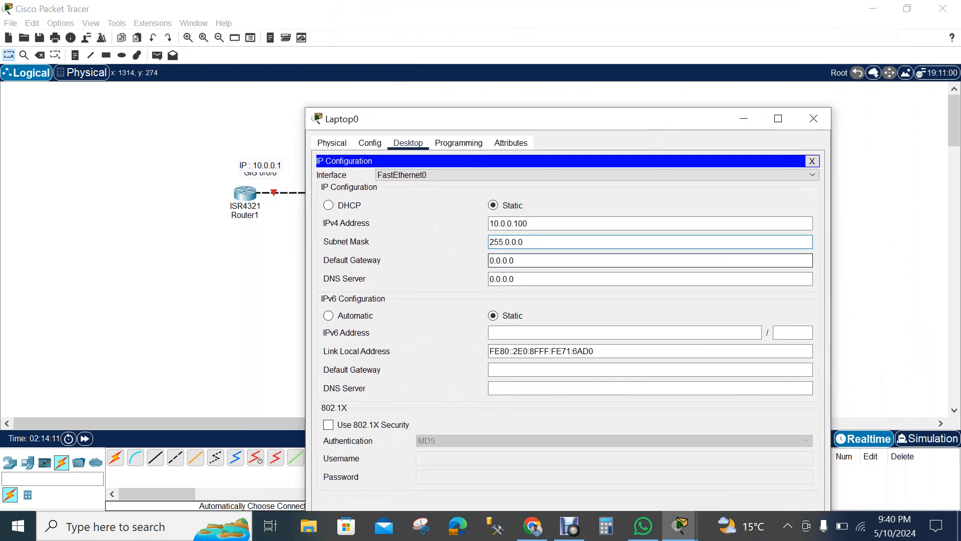
Step: Set Laptop0's default gateway to 10.0.0.1 and close its window
click(530, 260)
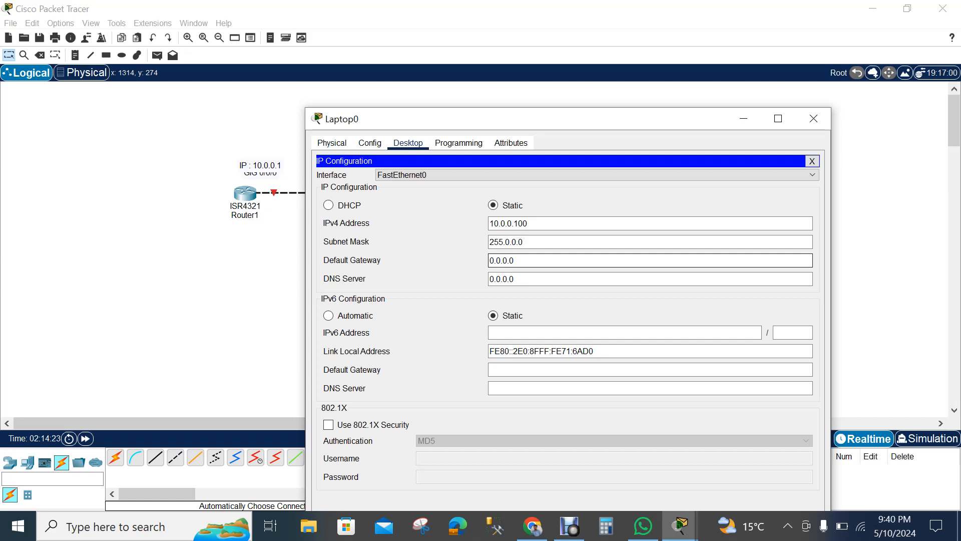
key(BackSpace)
key(BackSpace)
key(BackSpace)
key(BackSpace)
key(BackSpace)
key(BackSpace)
key(BackSpace)
text(10.0.0.01)
key(BackSpace)
key(BackSpace)
text(1)
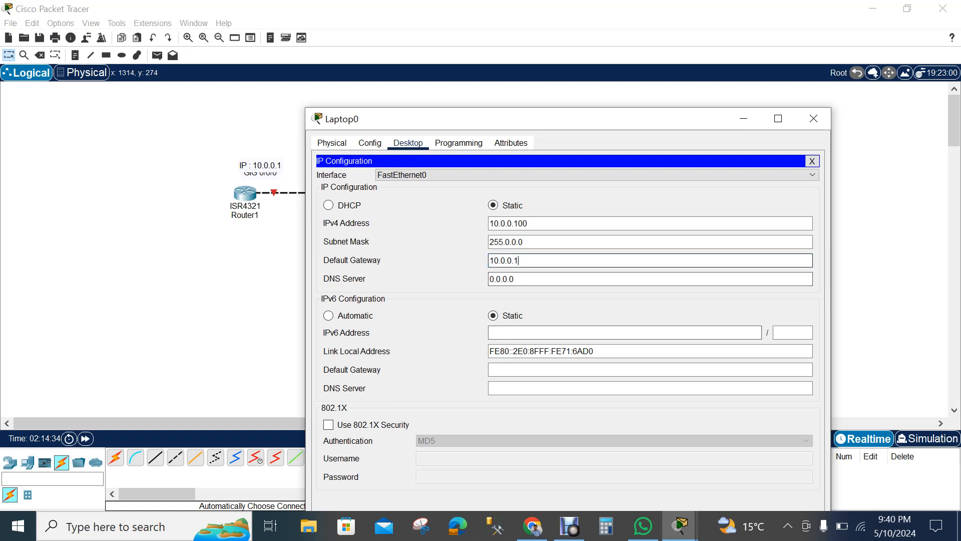
click(814, 118)
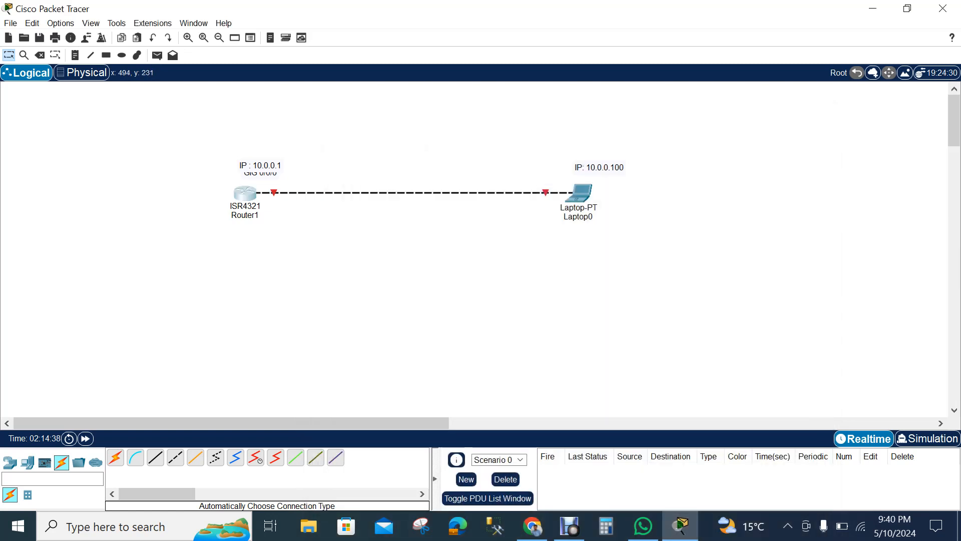
Step: Assign Router1's GigabitEthernet0/0/0 the address 10.0.0.1 with mask 255.0.0.0
click(245, 193)
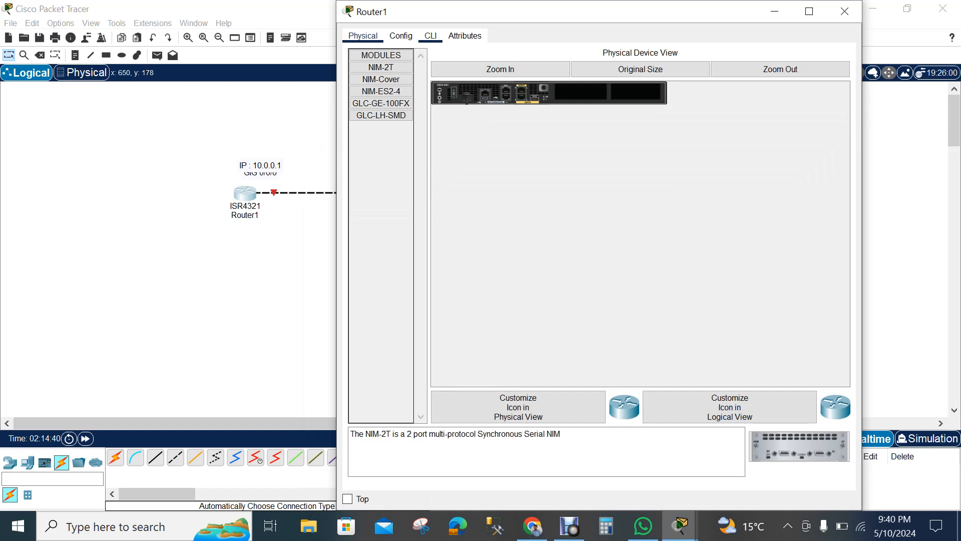
click(401, 36)
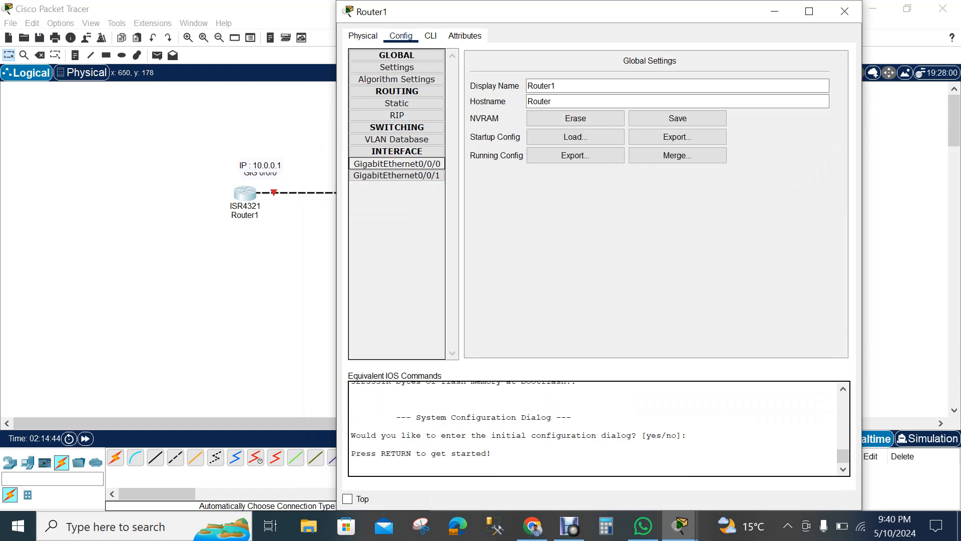
click(397, 163)
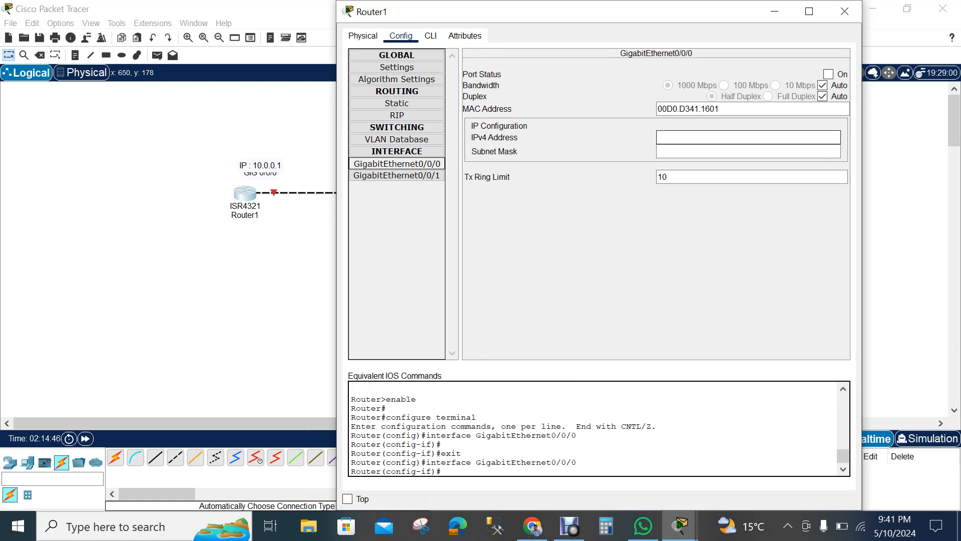
click(748, 137)
text(10.)
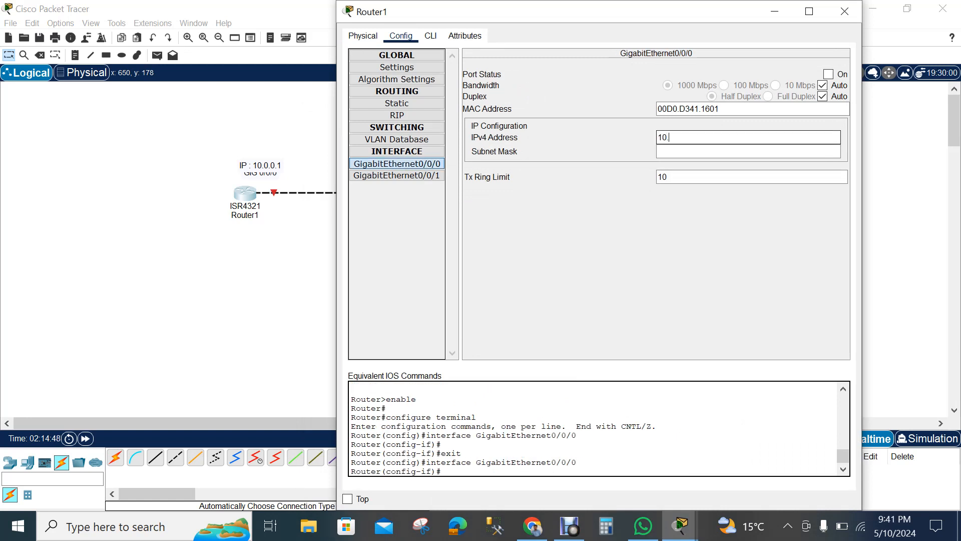
text(0.0.1)
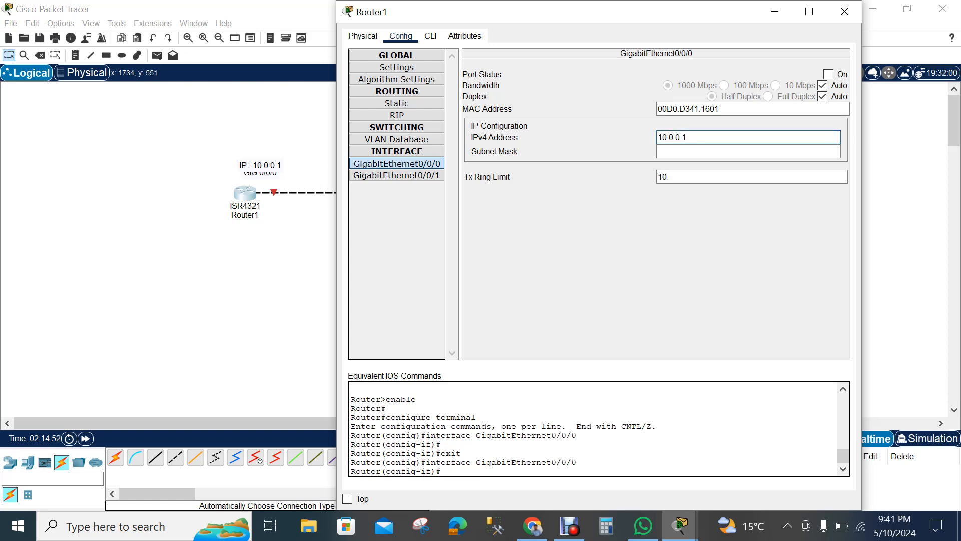
key(Tab)
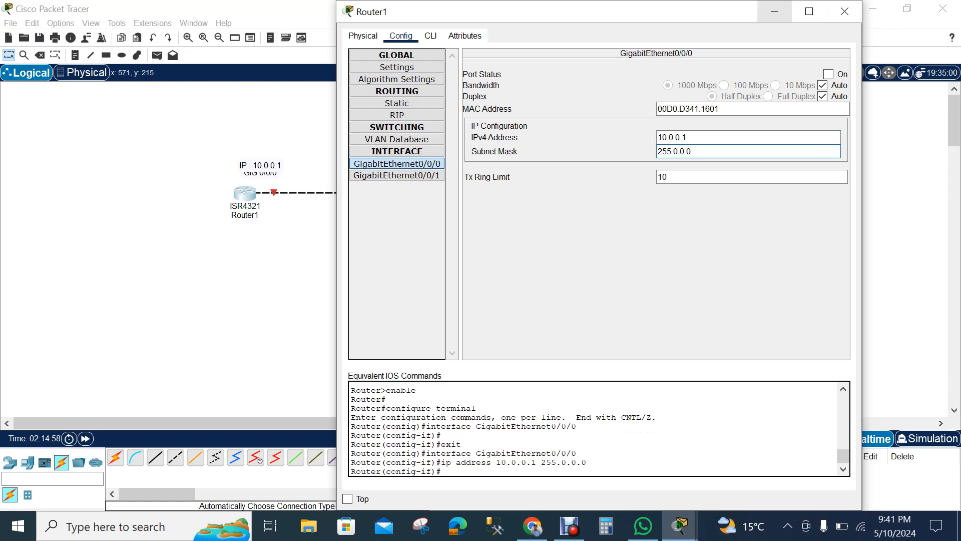
click(775, 11)
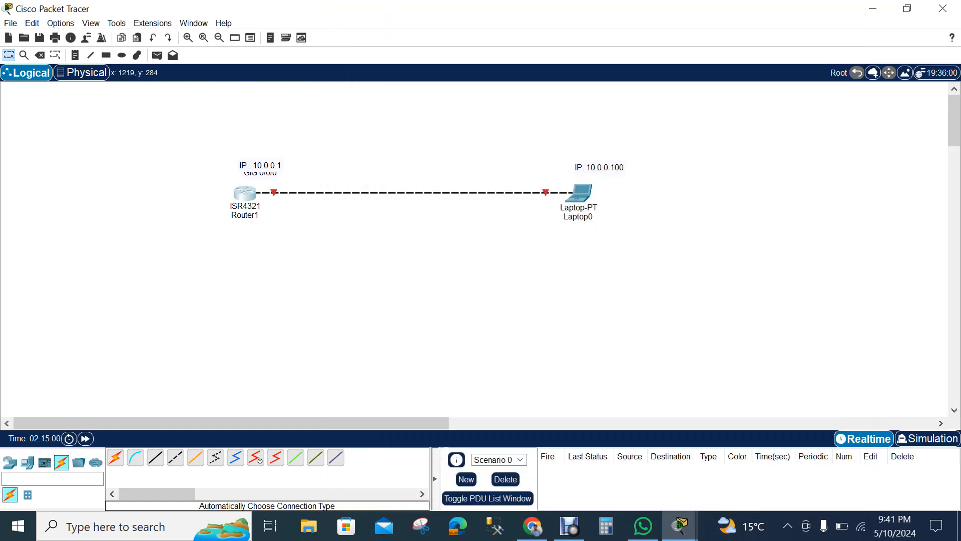
Step: Turn on GigabitEthernet0/0/0's Port Status so the link comes up
mouse_move(582, 188)
click(245, 191)
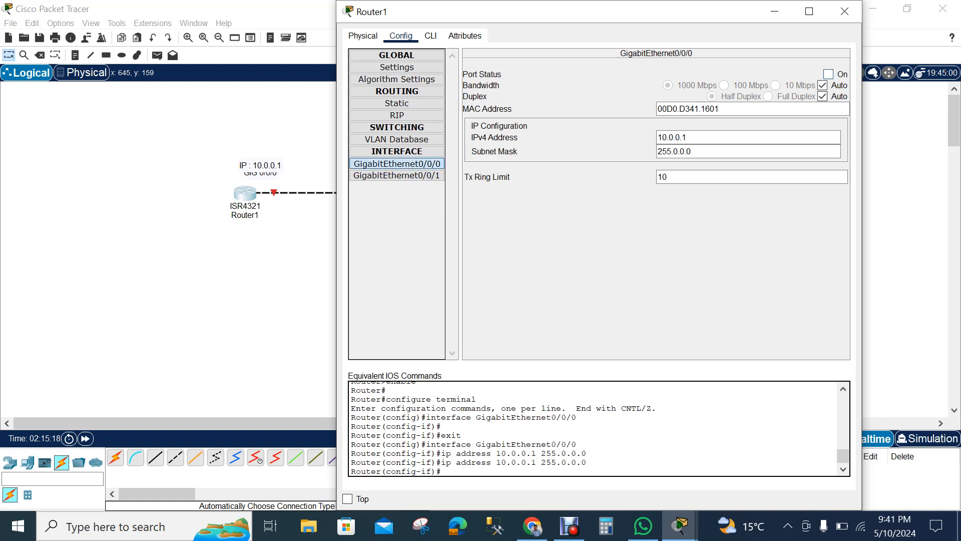
click(829, 74)
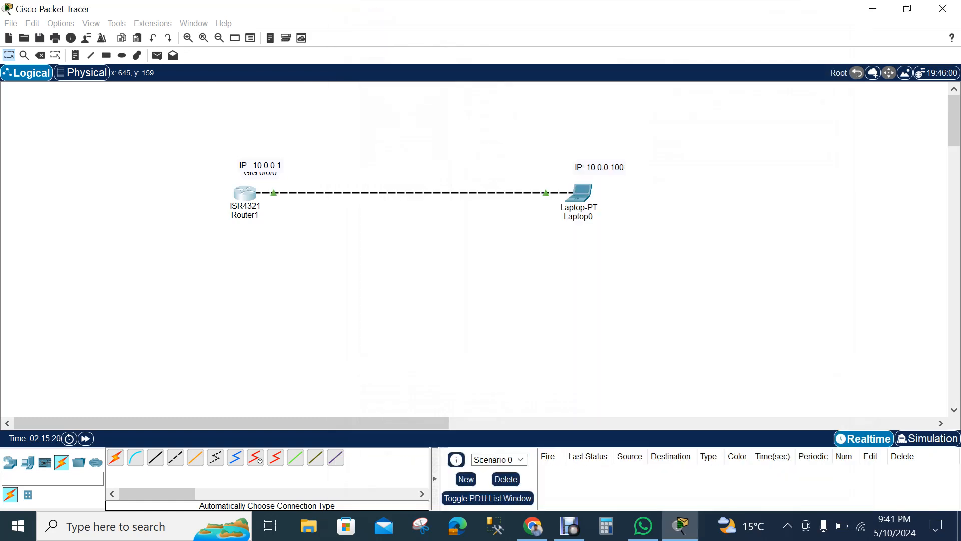
click(845, 11)
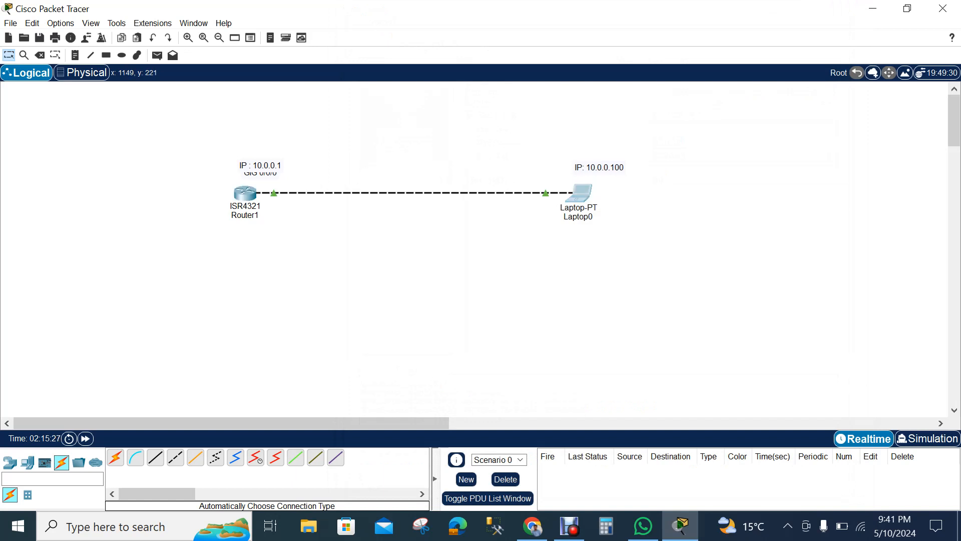
Step: Ping 10.0.0.1 from Laptop0's command prompt and confirm 4 of 4 replies
click(580, 193)
click(697, 172)
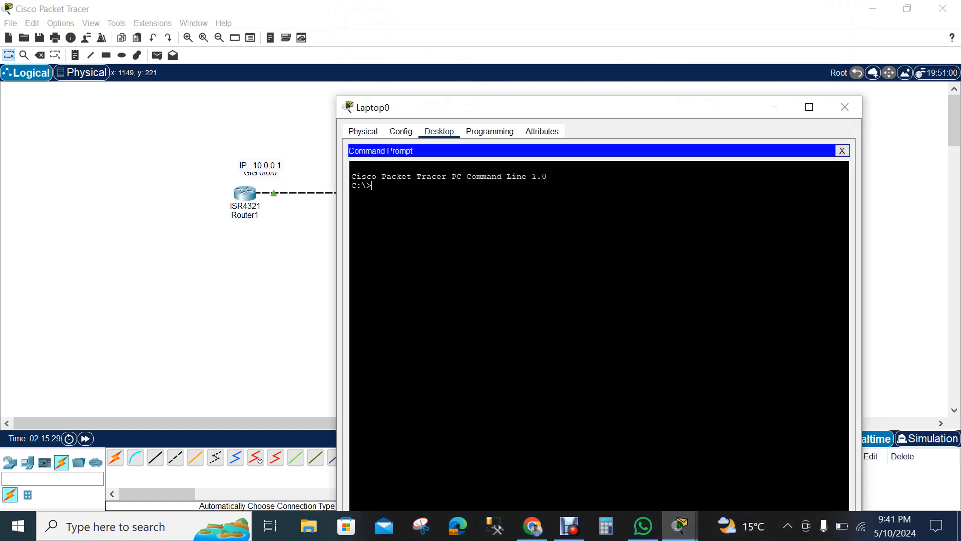
key(Return)
key(Return)
text(ping 10.0.0.1)
key(Return)
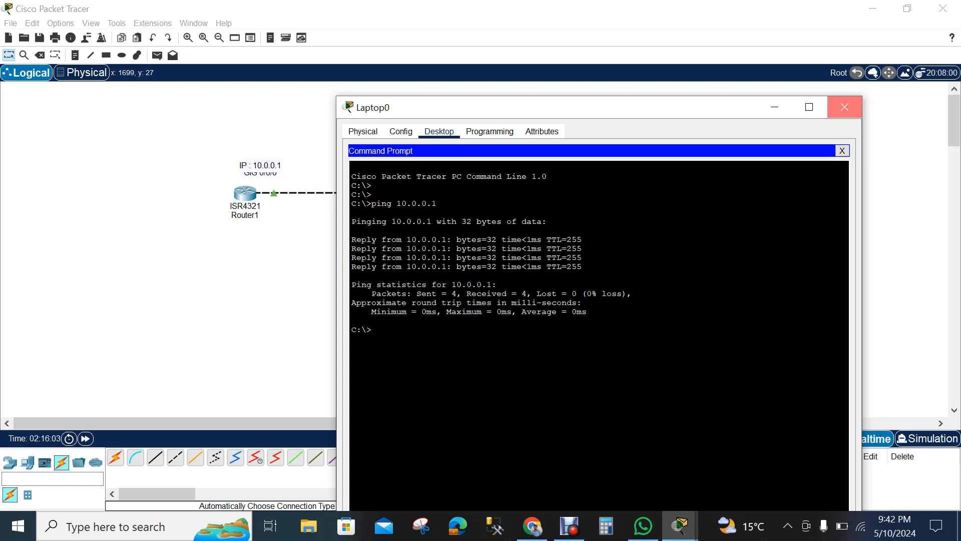
click(844, 107)
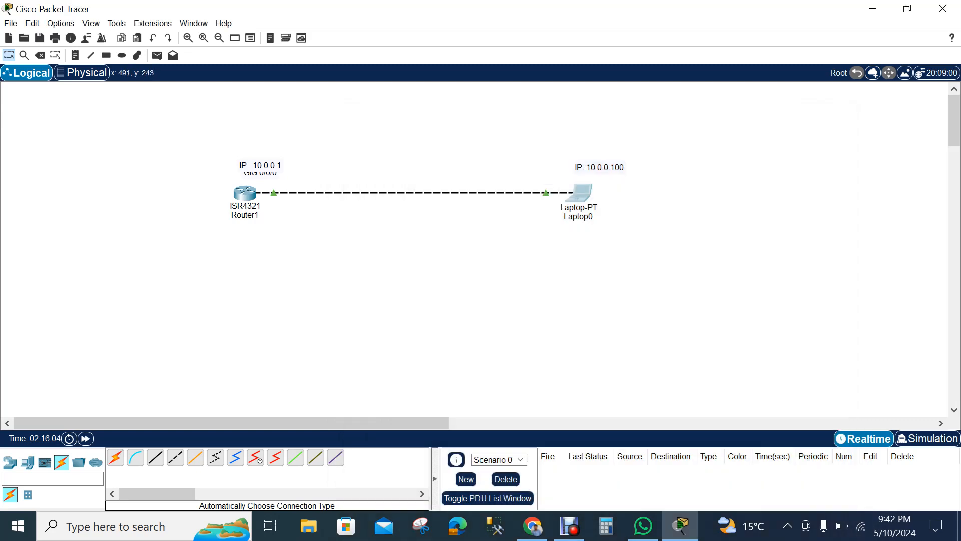
Step: Open Router1's CLI tab to its command line
click(245, 193)
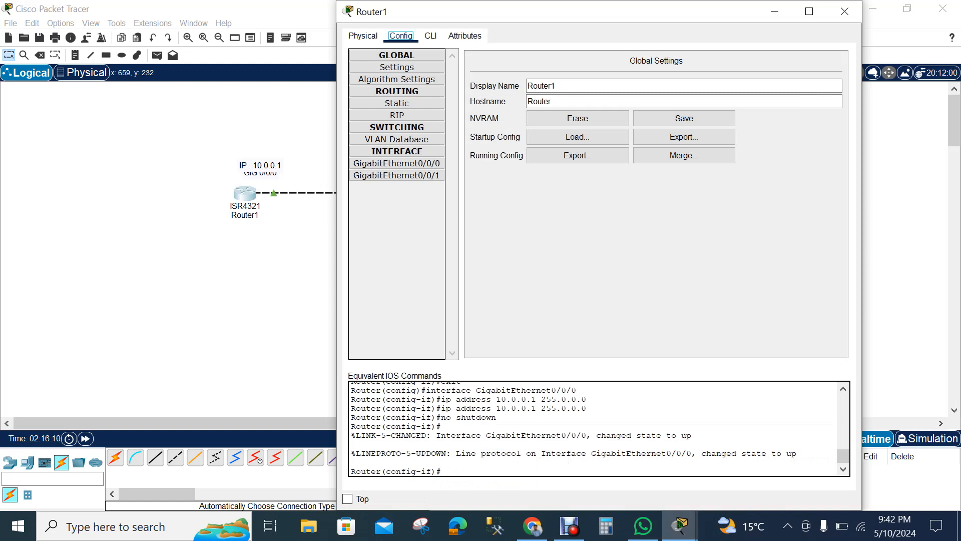
key(alt+F4)
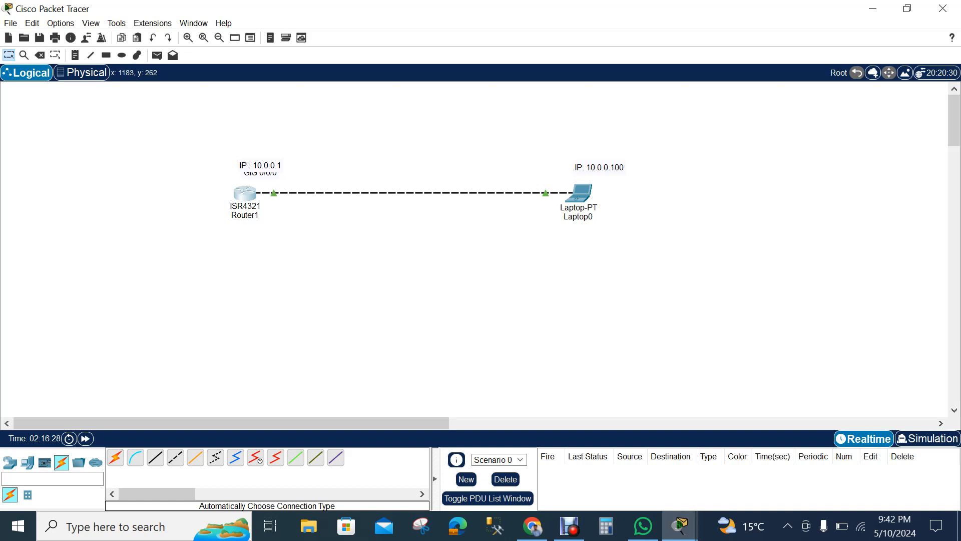
mouse_move(580, 193)
click(245, 193)
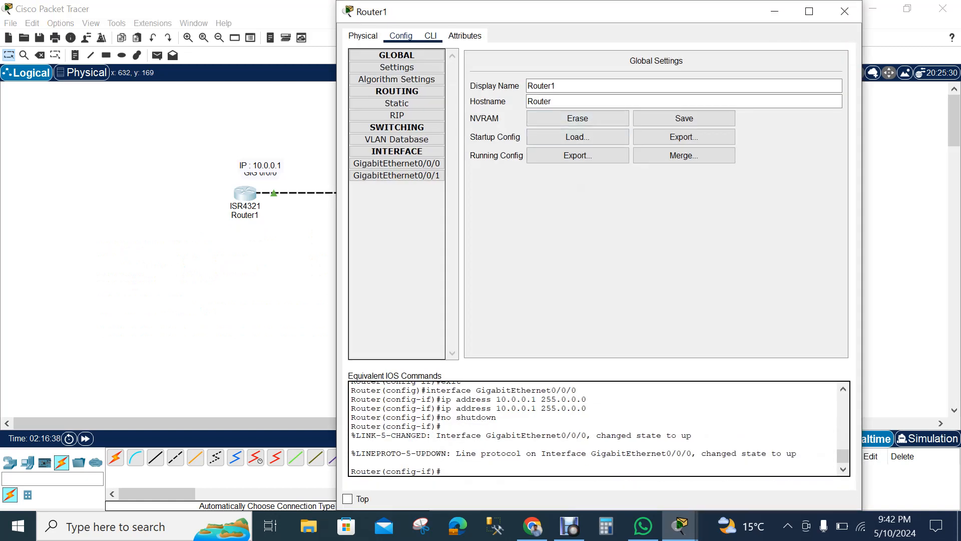
click(430, 35)
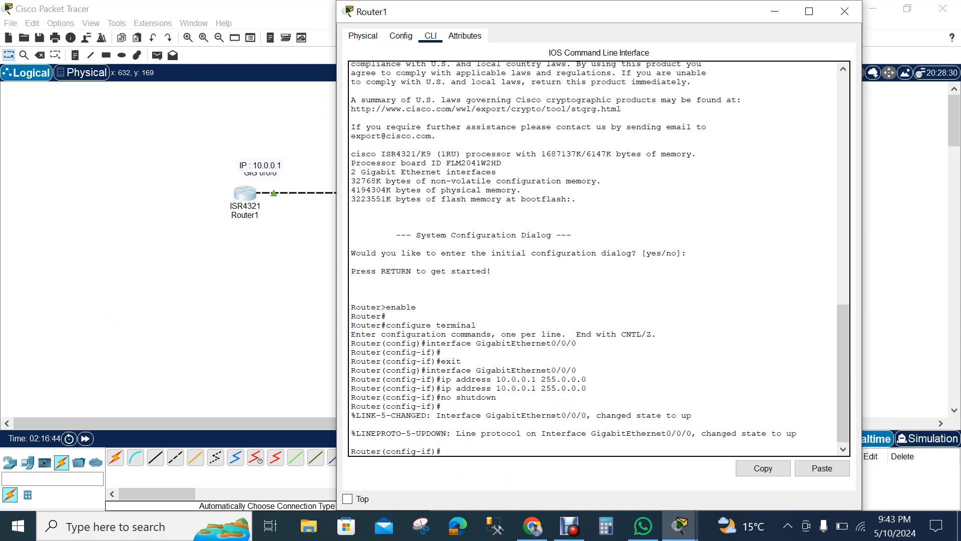
key(Return)
key(Return)
key(Return)
key(Return)
key(Return)
key(Return)
key(Return)
key(Return)
key(Return)
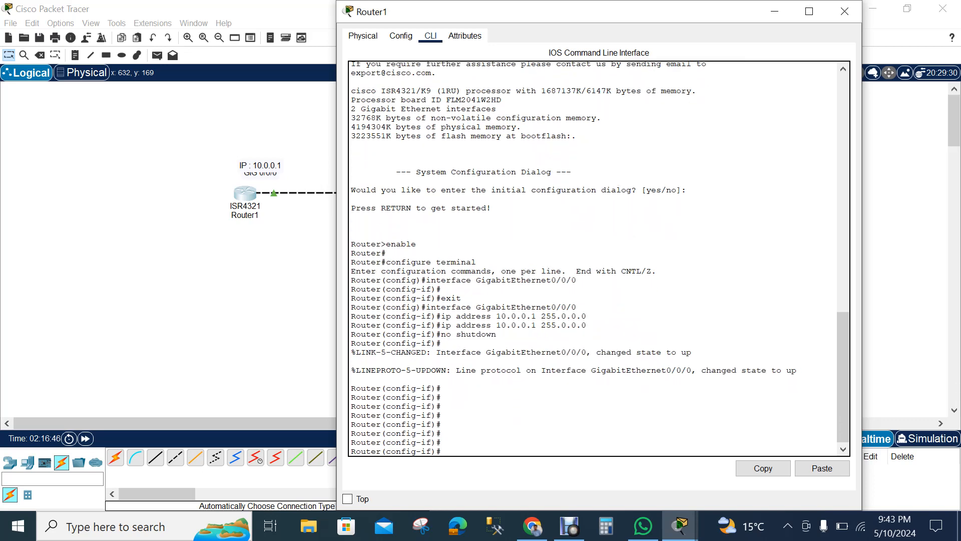
Step: Exit interface and configuration modes, then run enable for the Router# prompt
text(exit)
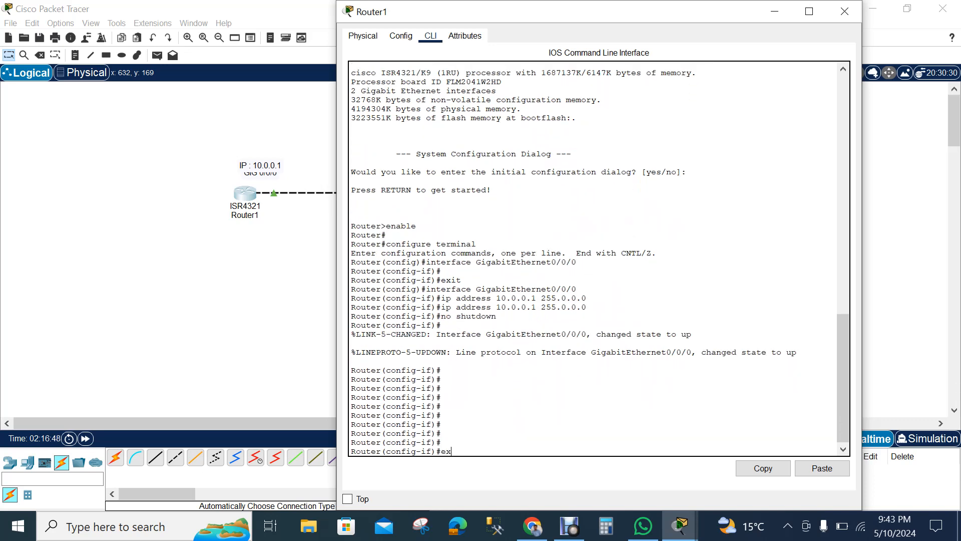
key(Return)
key(Return)
key(Return)
key(Return)
key(Return)
key(Return)
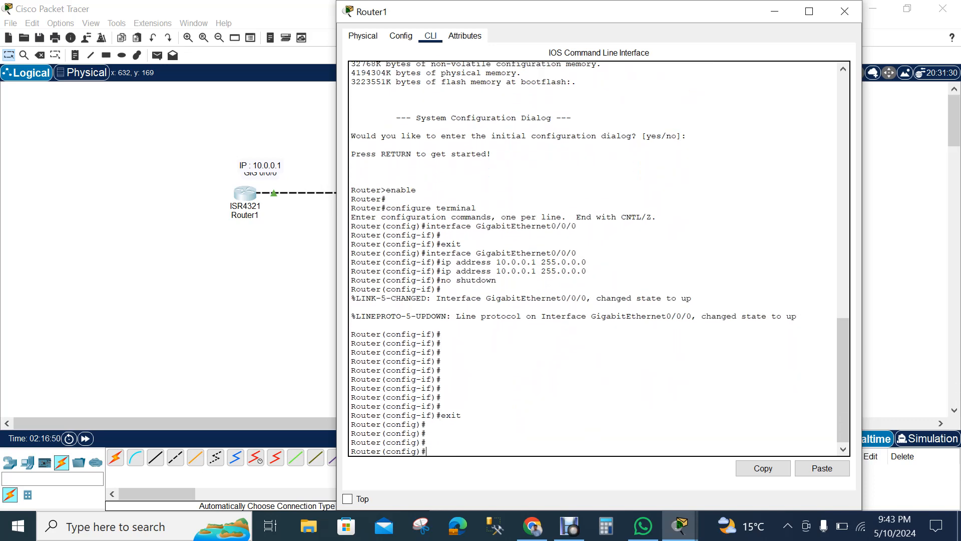
text(er(config)#e)
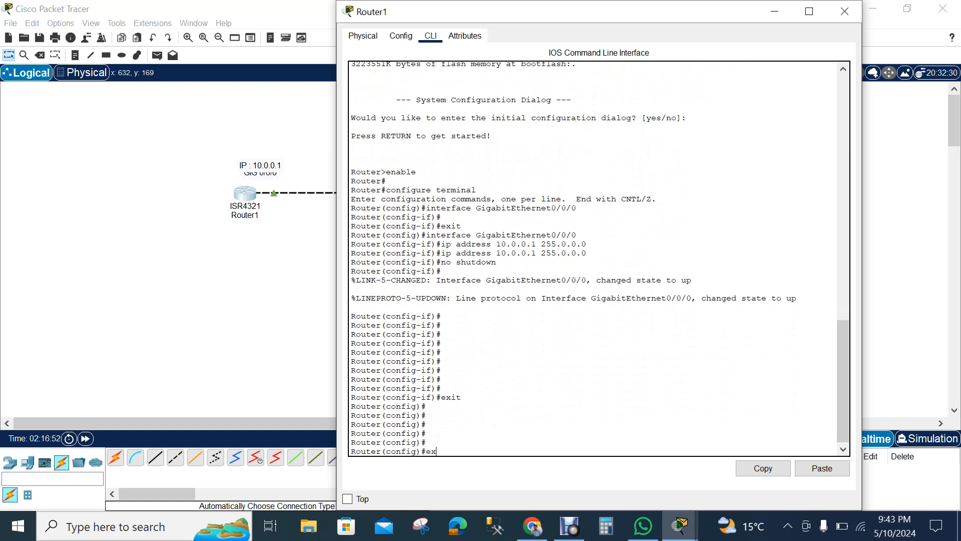
text(x)
key(Return)
key(Return)
key(Return)
key(Return)
key(Return)
key(Return)
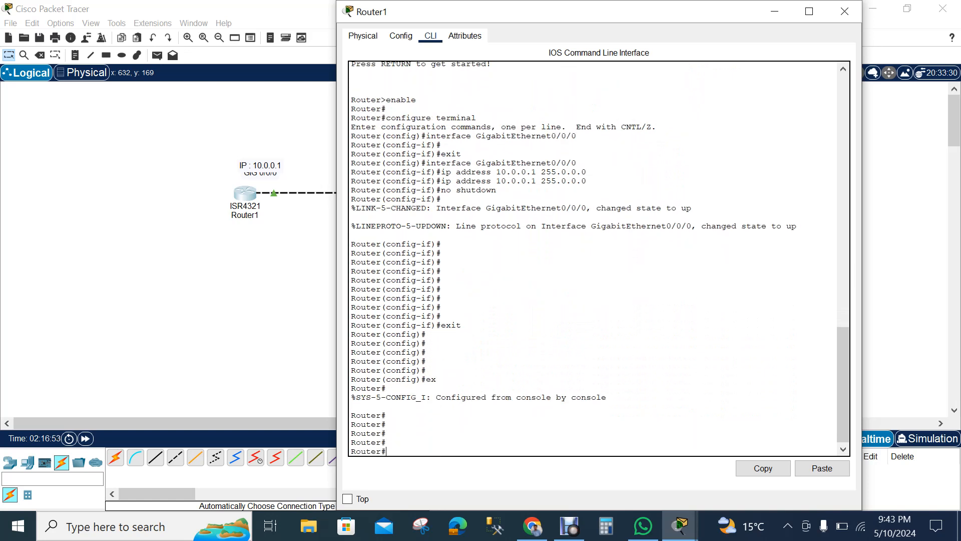
key(Return)
key(Return)
key(Return)
key(Return)
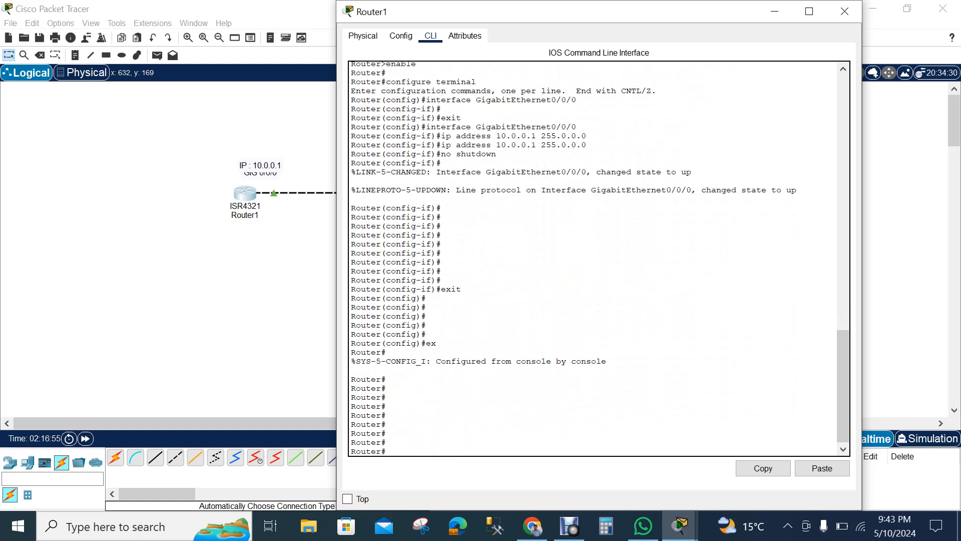
text(enable)
key(Return)
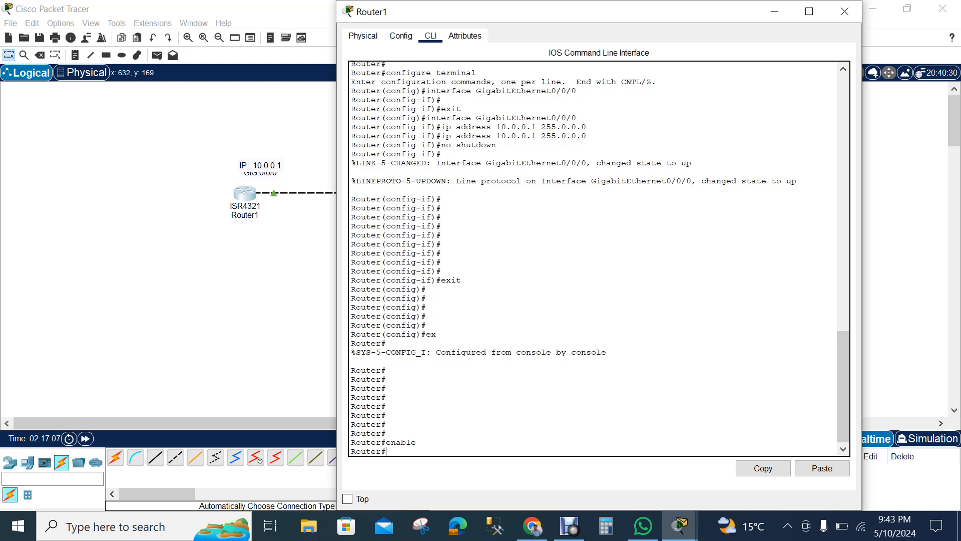
Step: Enter configure terminal and set Router1's enable password
text(enable password)
key(BackSpace)
key(BackSpace)
key(BackSpace)
key(BackSpace)
key(BackSpace)
key(BackSpace)
key(BackSpace)
key(BackSpace)
key(BackSpace)
key(BackSpace)
key(BackSpace)
key(BackSpace)
key(BackSpace)
key(BackSpace)
key(BackSpace)
key(BackSpace)
text(configure terminal)
key(Return)
key(Return)
key(Return)
key(Return)
key(Return)
key(Return)
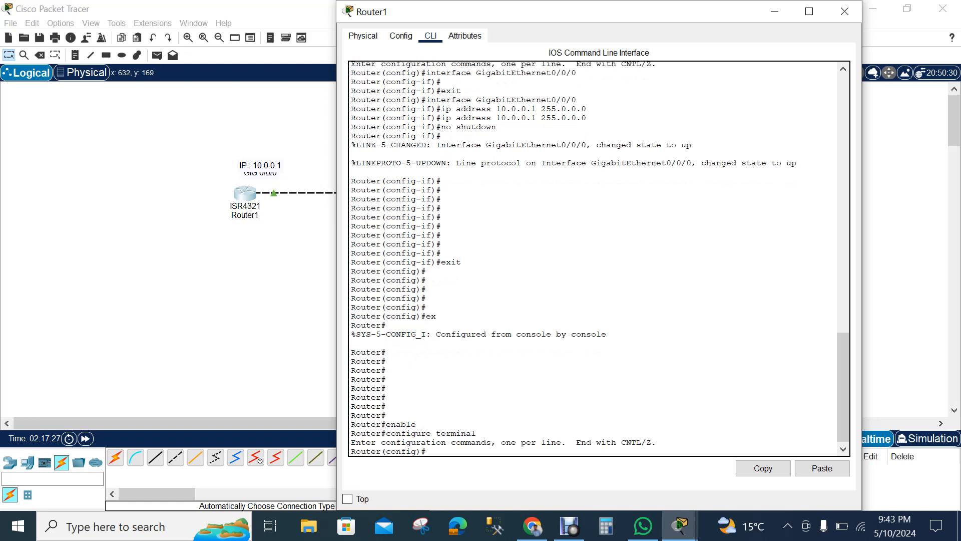
key(Return)
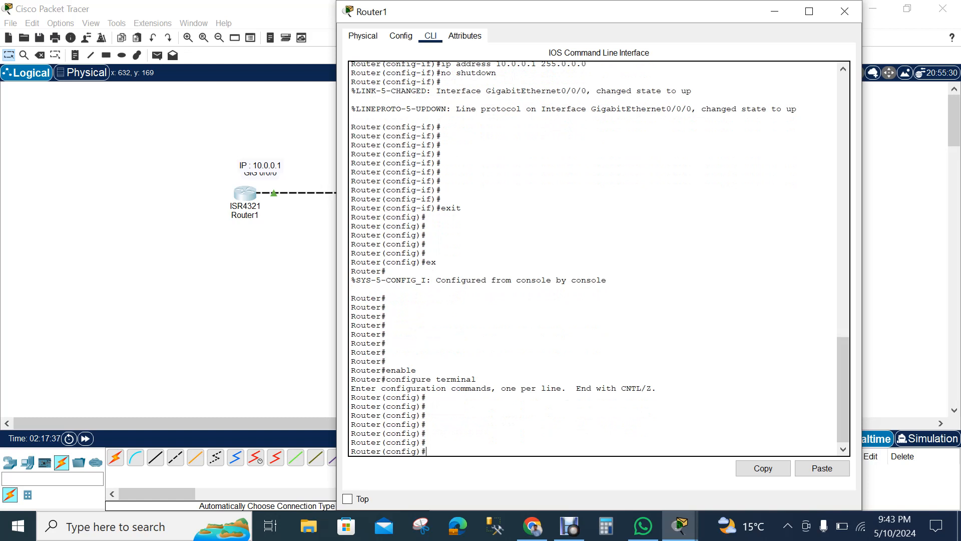
text(enable password 1234)
key(Return)
key(Return)
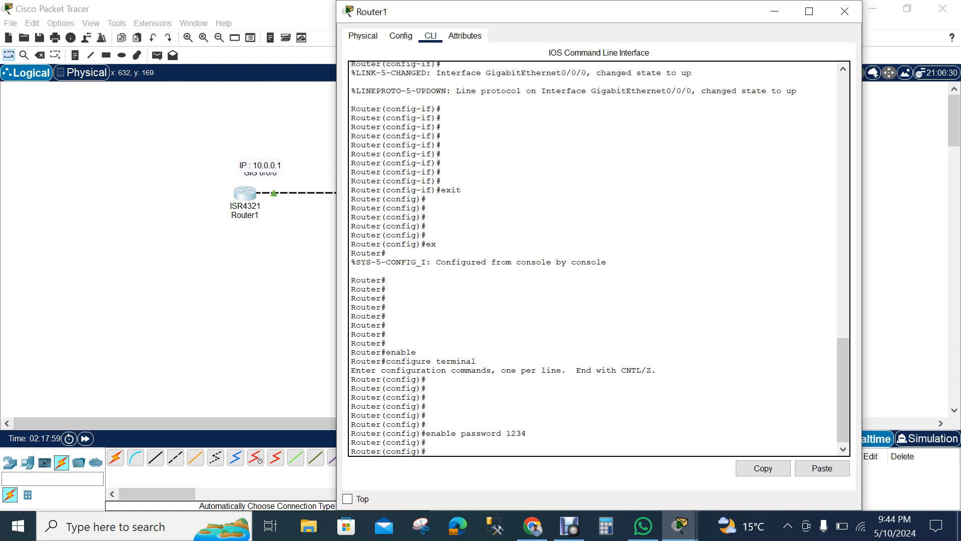
Step: Enter line vty 0 and assign its line password
text(line vty 0)
key(Return)
key(Return)
key(Return)
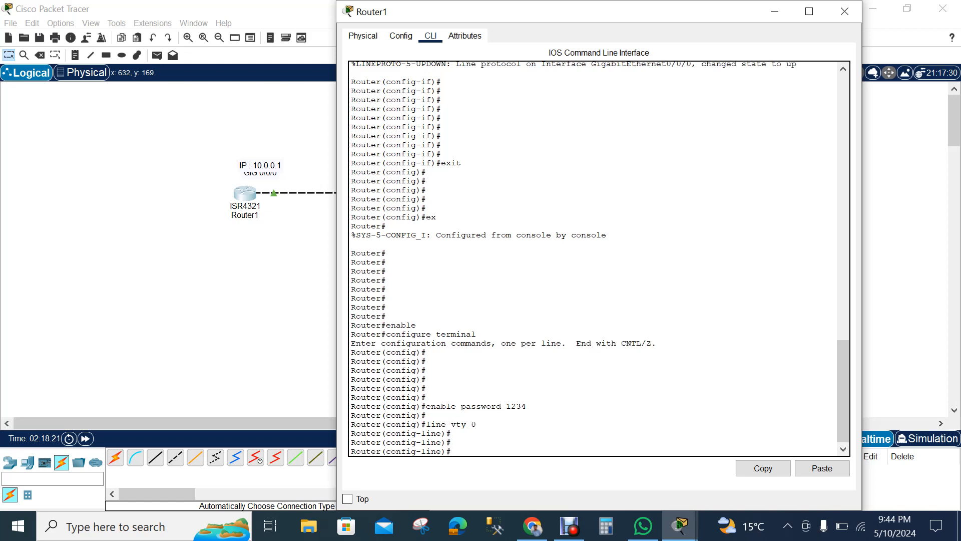
text(password 12345)
key(Return)
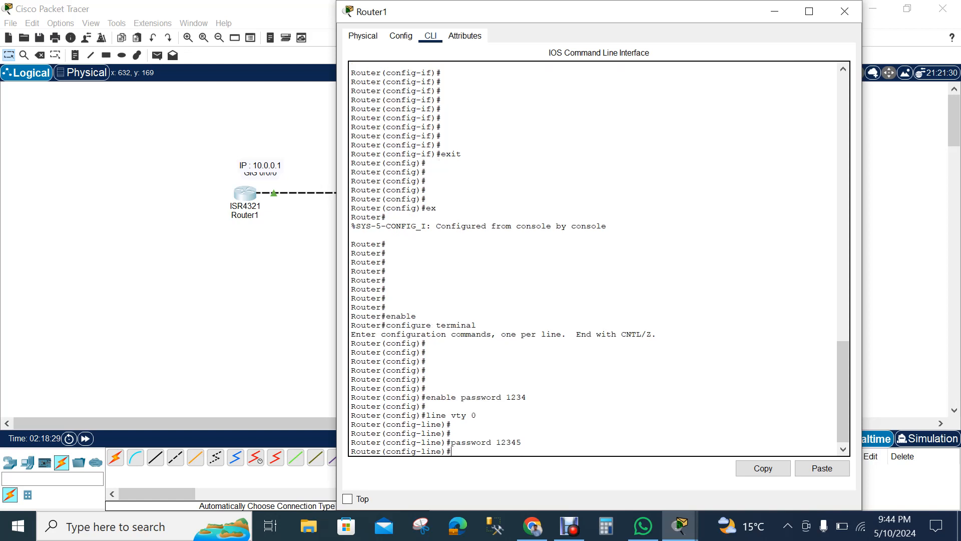
key(Return)
key(Return)
key(Return)
key(Return)
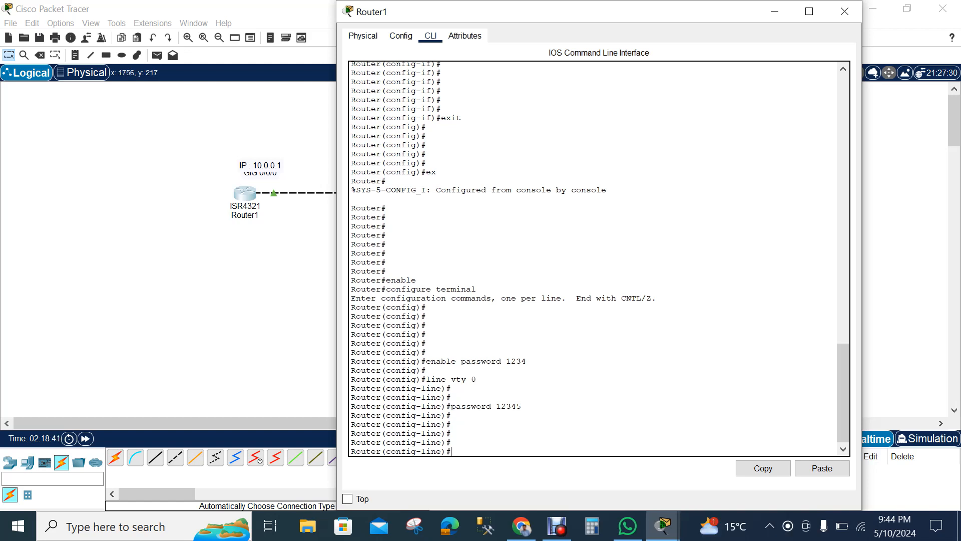
Step: From Laptop0's command prompt, ping 10.0.0.1 successfully, then type telnet 10.0.0.1
click(774, 11)
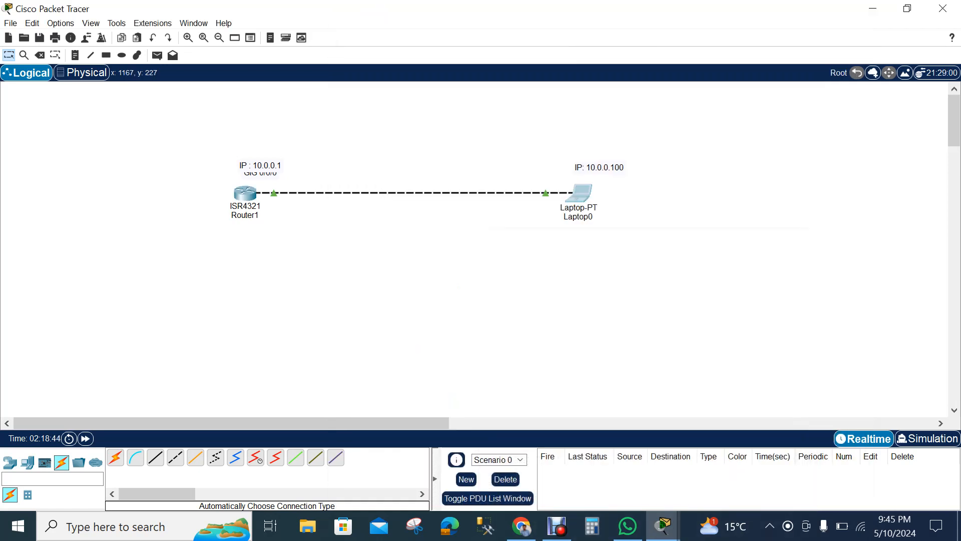
click(579, 192)
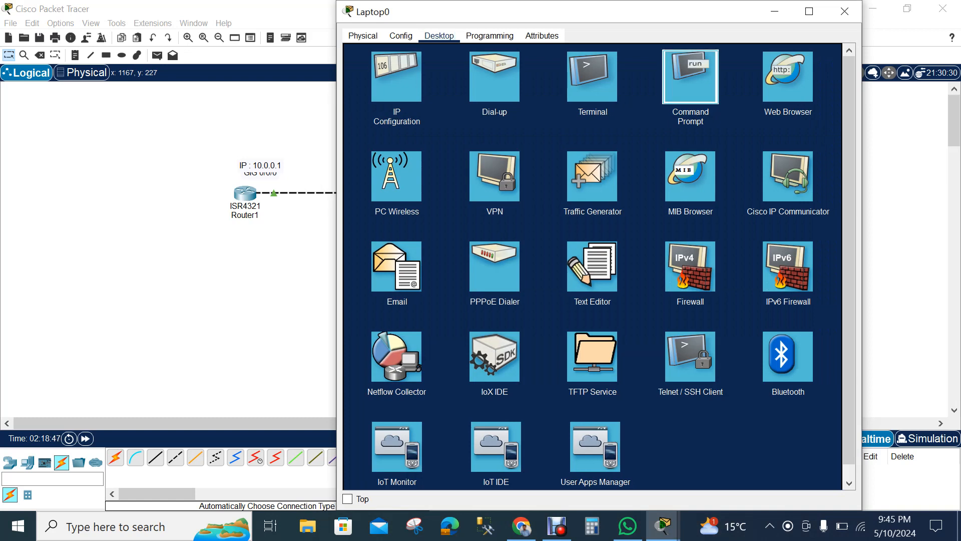
click(690, 77)
key(Return)
key(Return)
key(Return)
key(Return)
key(Return)
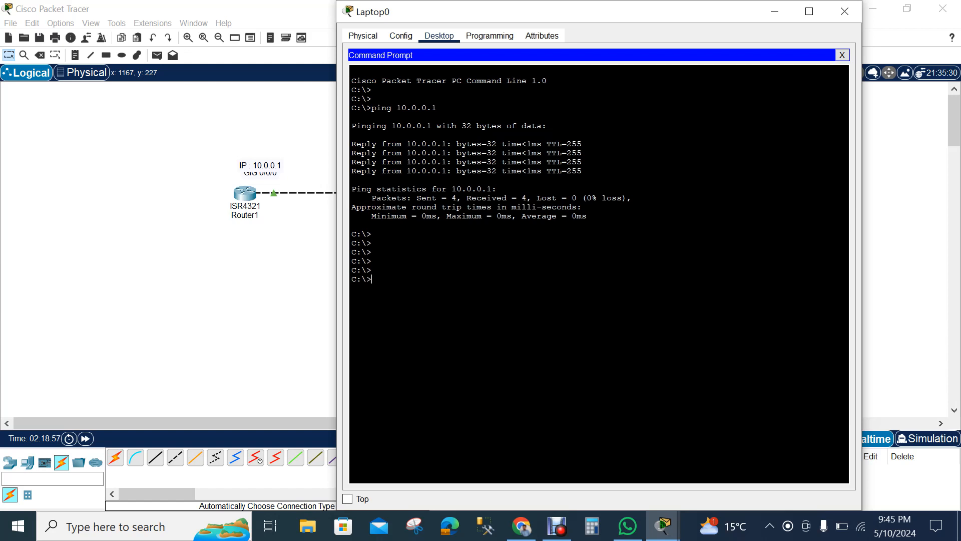
text(ping 10.0.0.1)
key(Return)
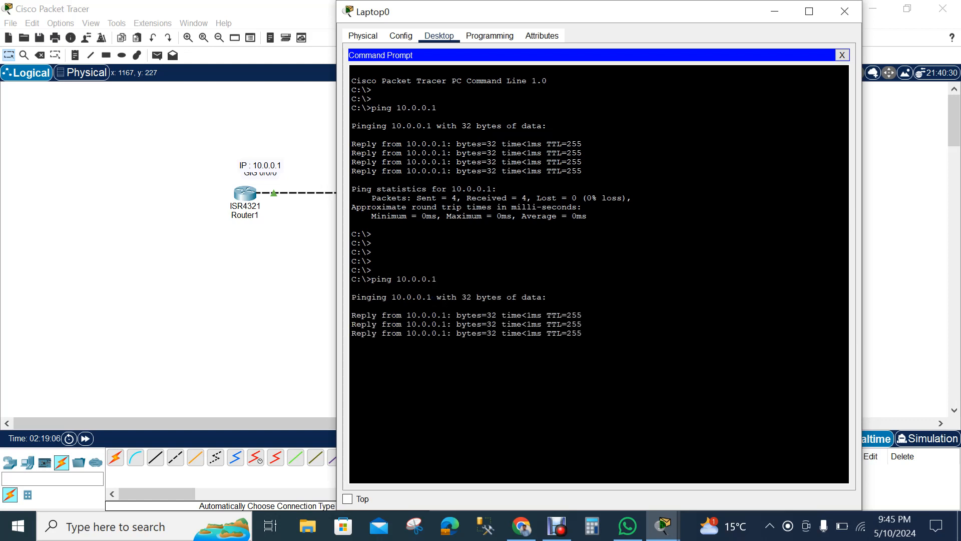
key(Return)
key(Return)
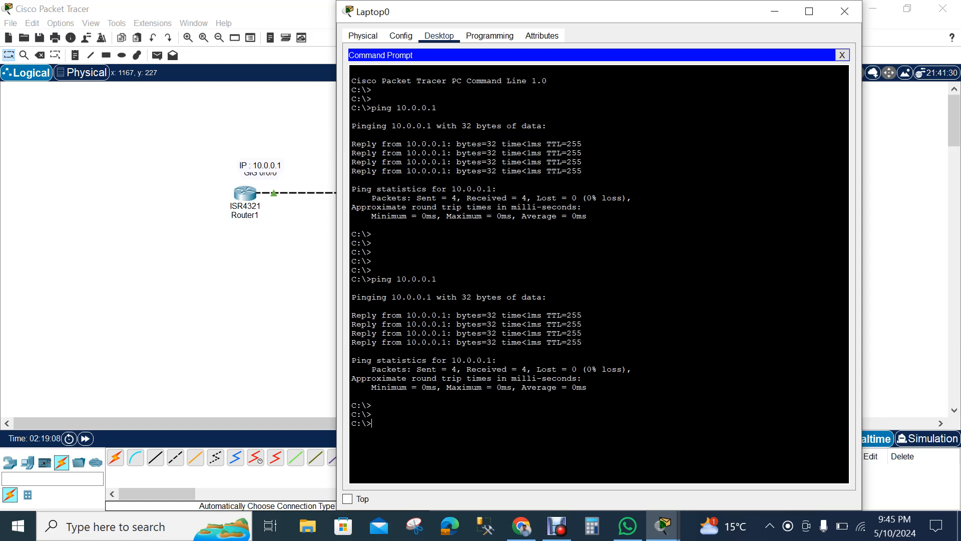
text(telnet 10.0.0.1)
Step: Telnet from Laptop0 to 10.0.0.1, log in with the VTY password, then enter privileged mode with the enable password
key(Return)
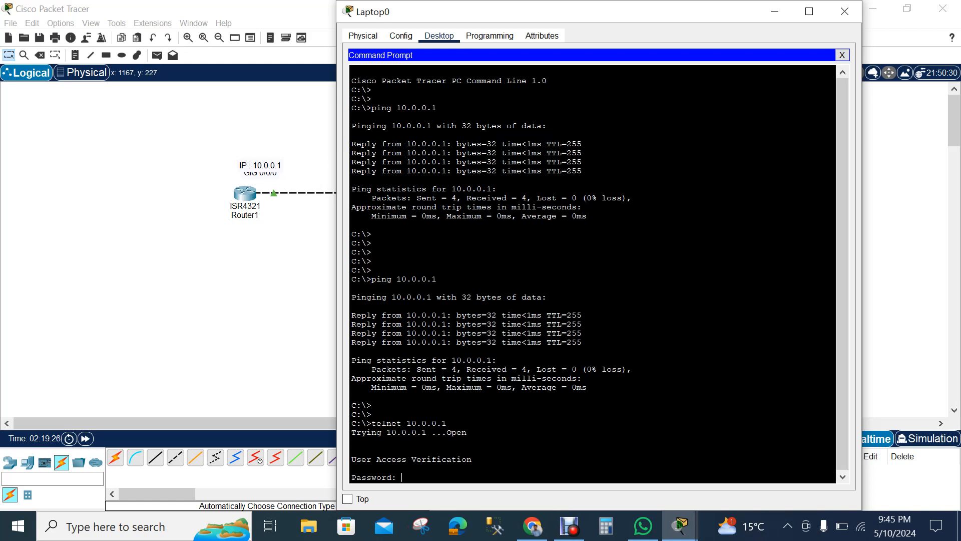
key(Return)
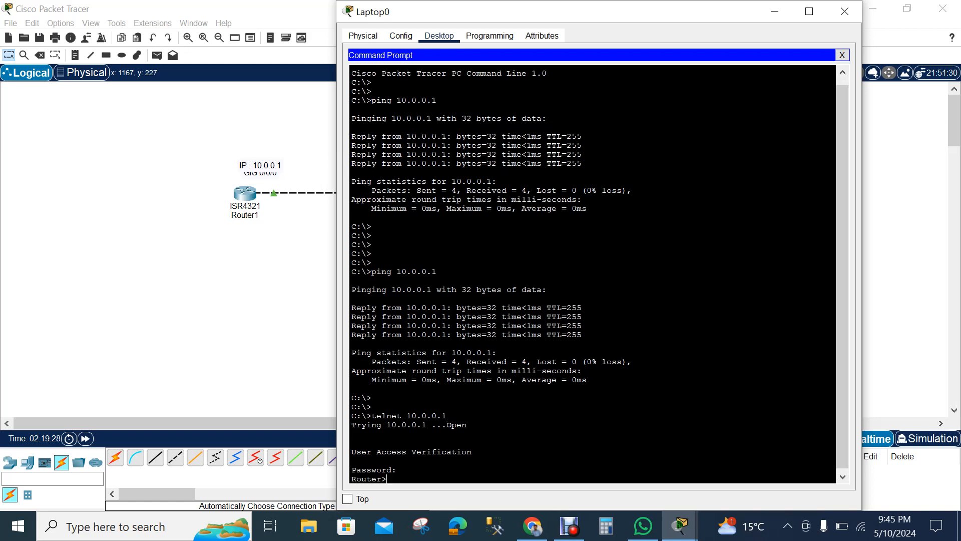
key(Return)
key(Return)
key(Return)
key(Return)
key(Return)
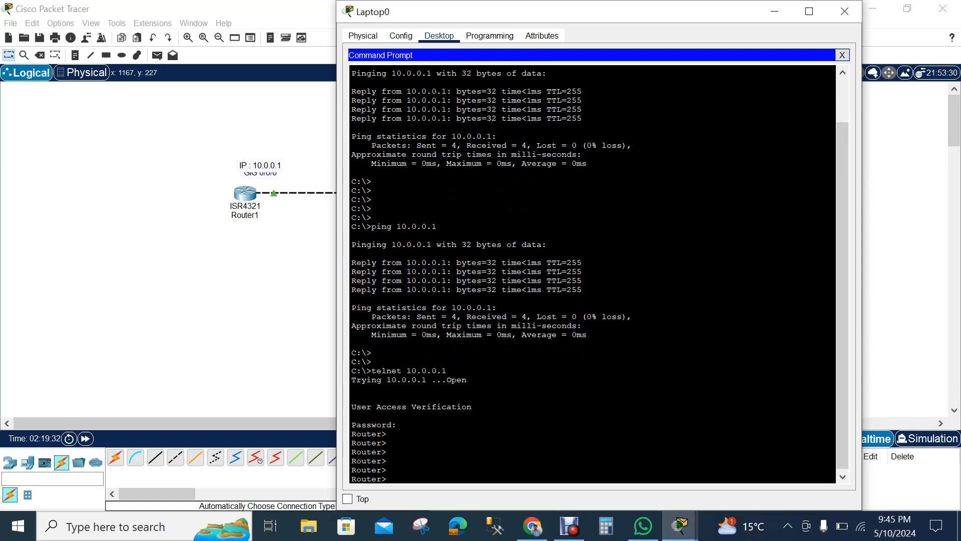
text(enable)
key(Return)
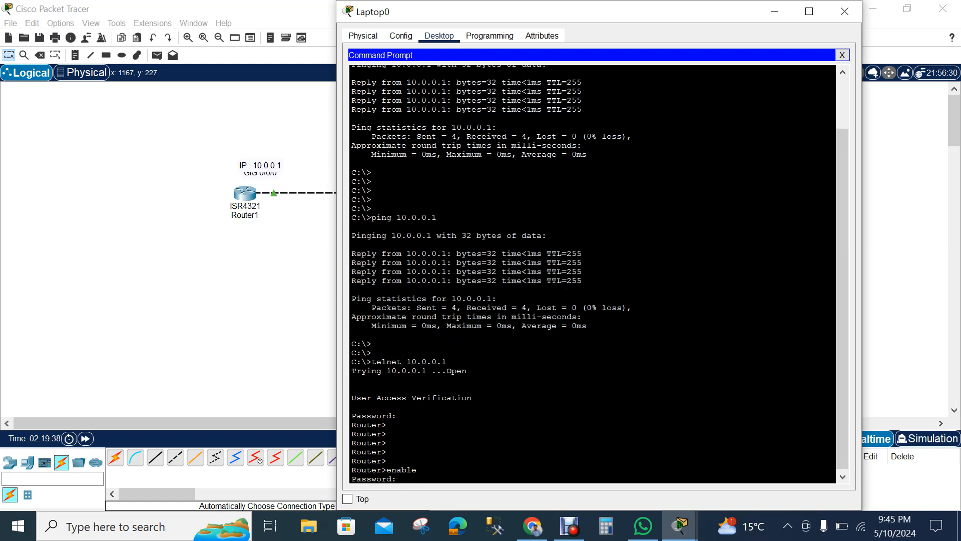
key(Return)
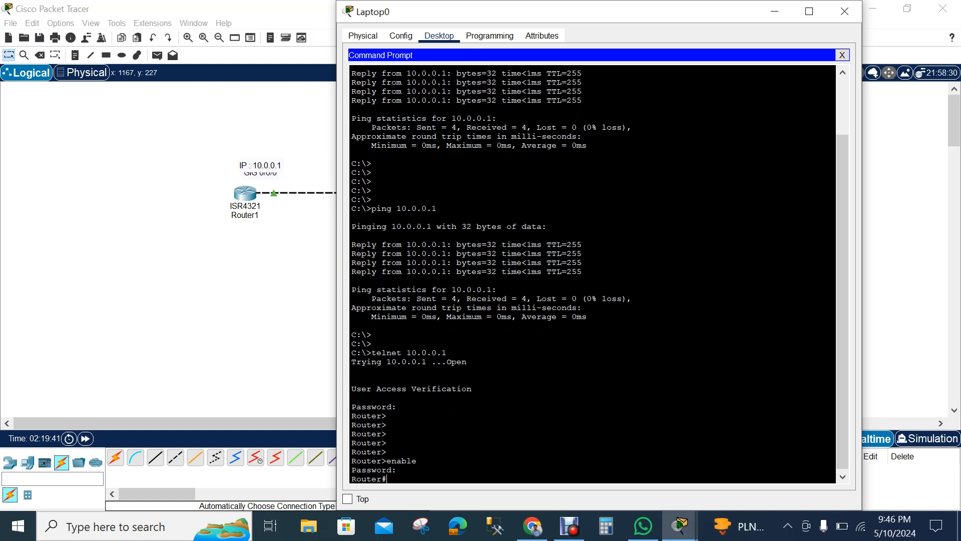
key(Return)
key(Return)
key(Return)
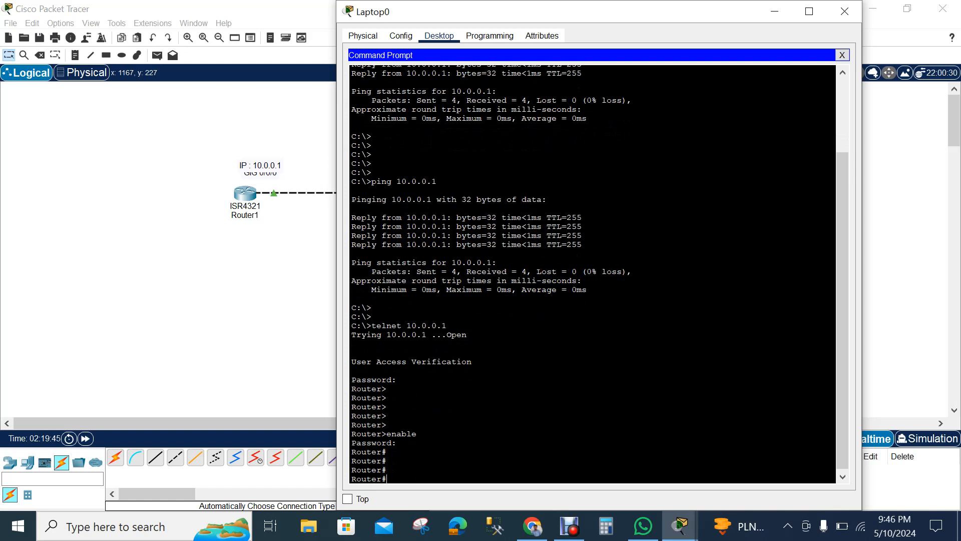
Step: Run conf t on the router to reach global configuration mode
text(conf t)
key(Return)
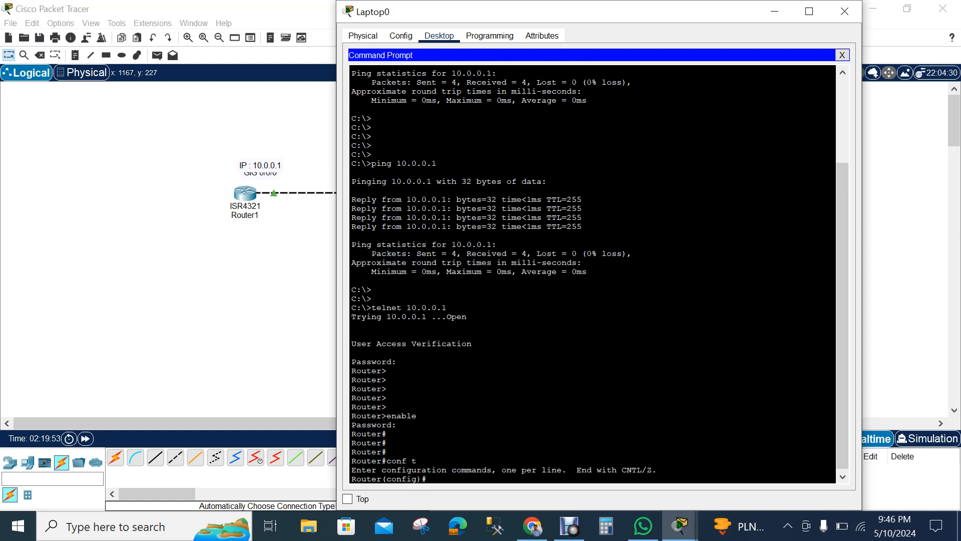
key(Return)
key(Return)
key(Return)
key(Return)
key(Return)
key(Return)
key(Return)
key(Return)
key(Return)
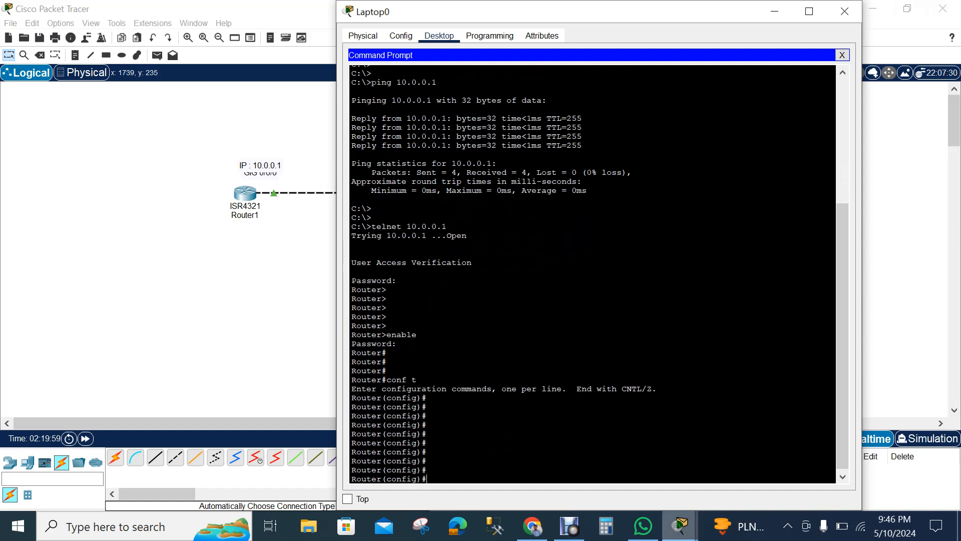
click(680, 526)
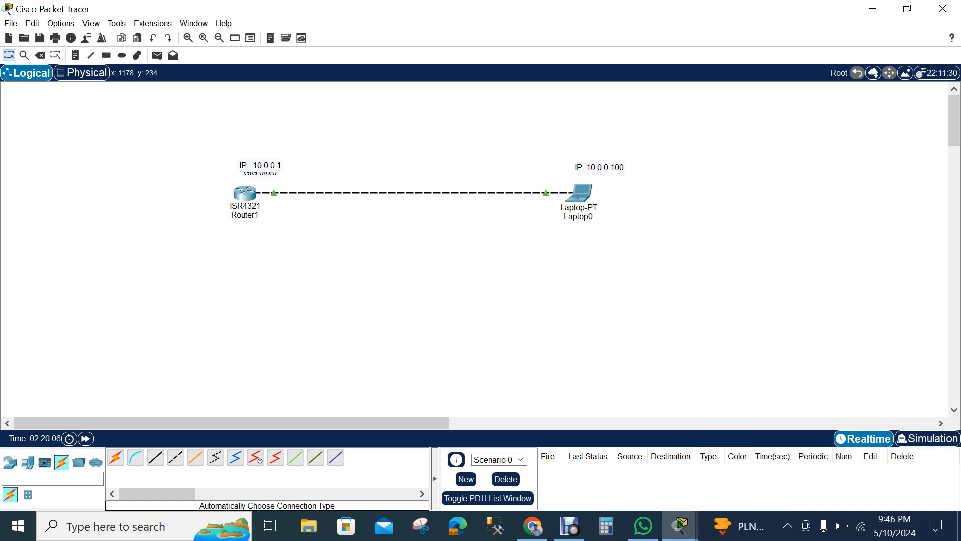
Step: Bring the Router1 console to the front and tick Top to keep it always on top
mouse_move(245, 194)
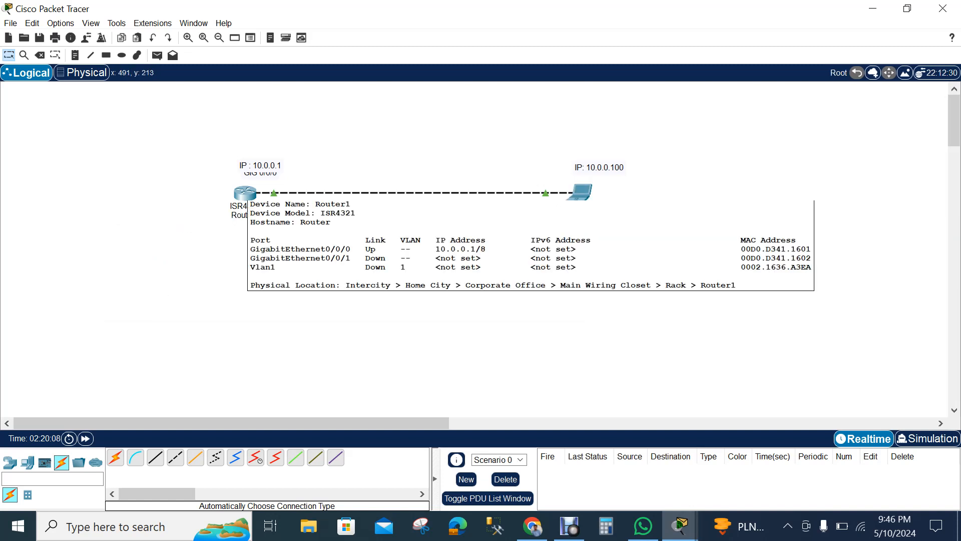
mouse_move(679, 526)
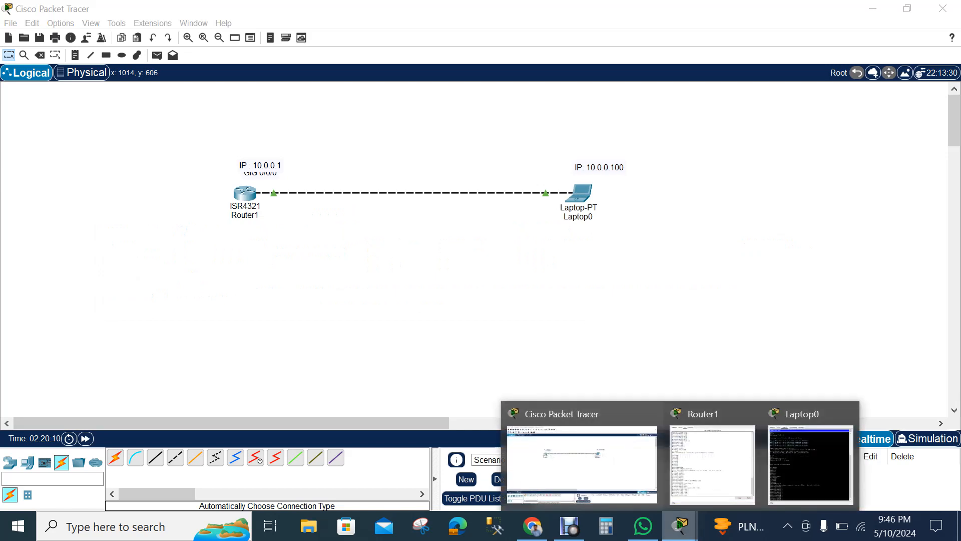
mouse_move(811, 463)
click(713, 463)
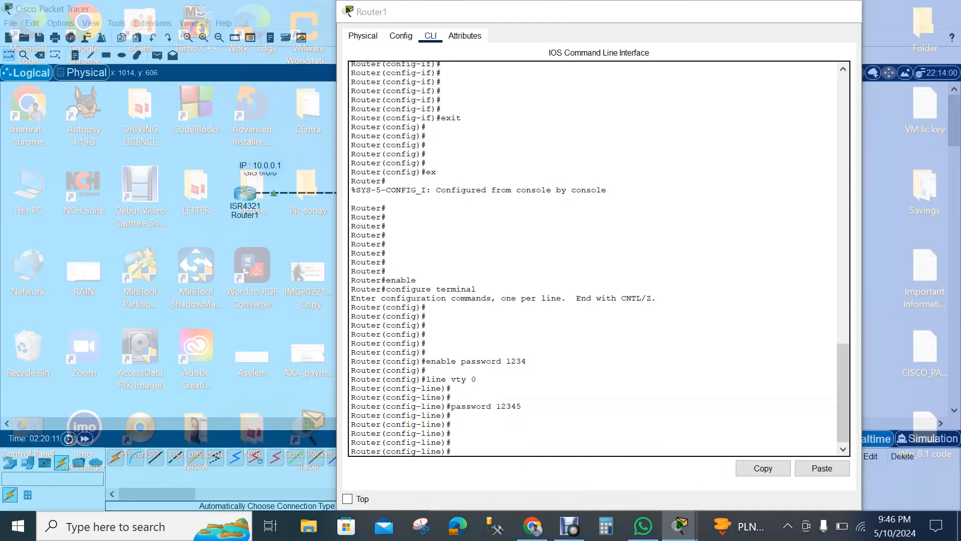
scroll(596, 258, up, 1)
click(452, 451)
key(Return)
key(Return)
key(Return)
key(Return)
key(Return)
key(Return)
key(Return)
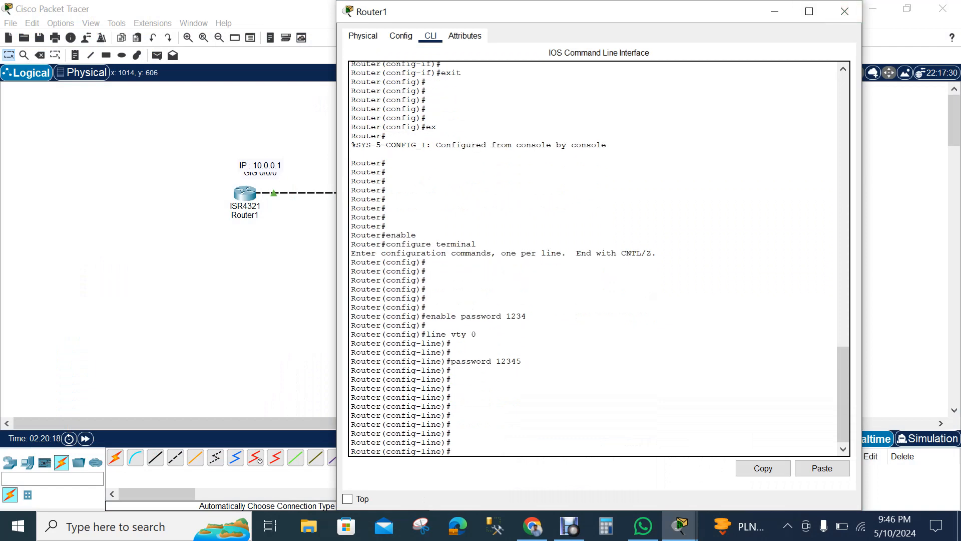
click(347, 499)
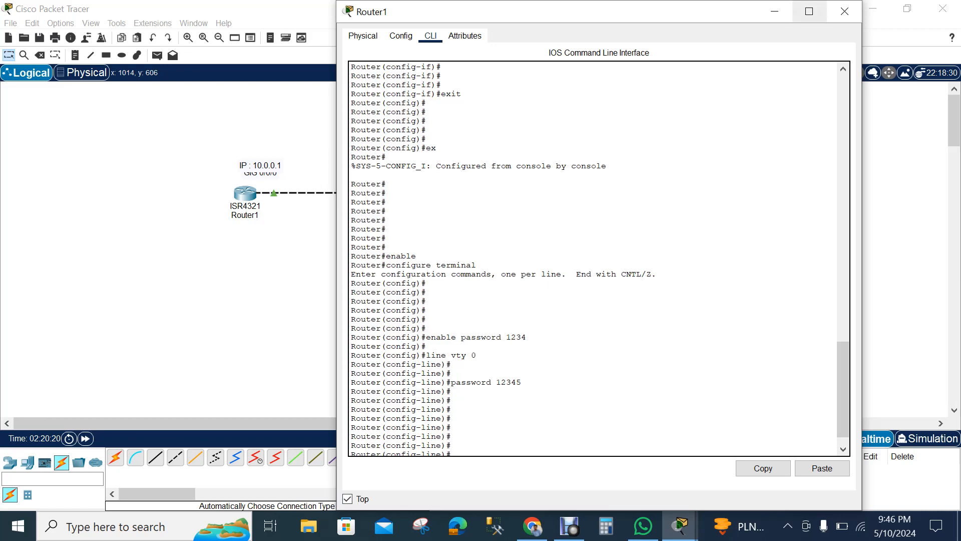
Step: Move and narrow the Router1 window to the left, with Laptop0's window visible beside it
drag(735, 20, 405, 28)
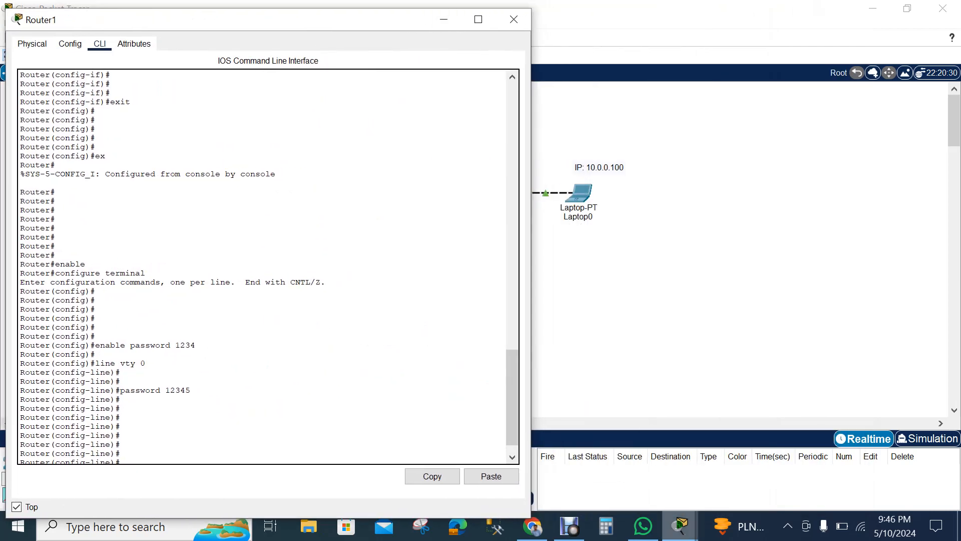
click(680, 526)
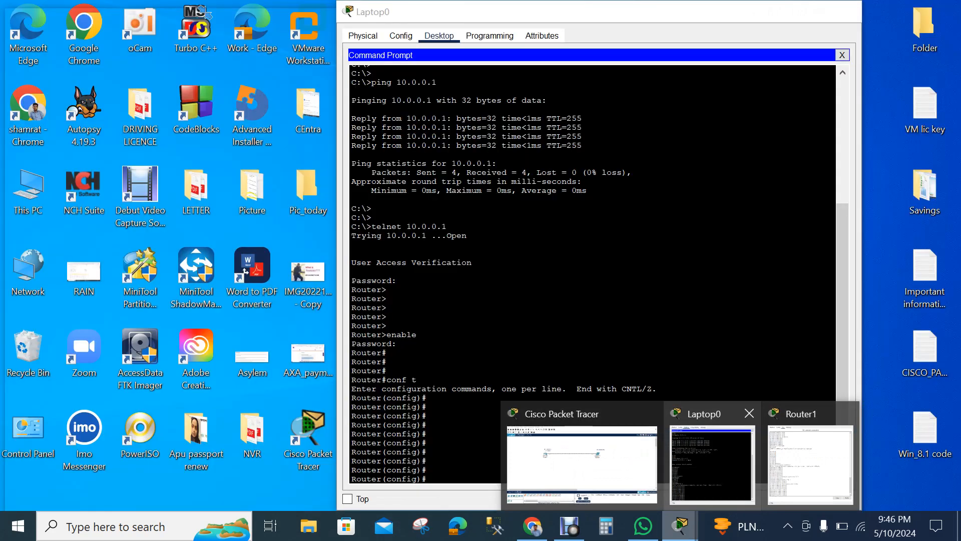
click(711, 464)
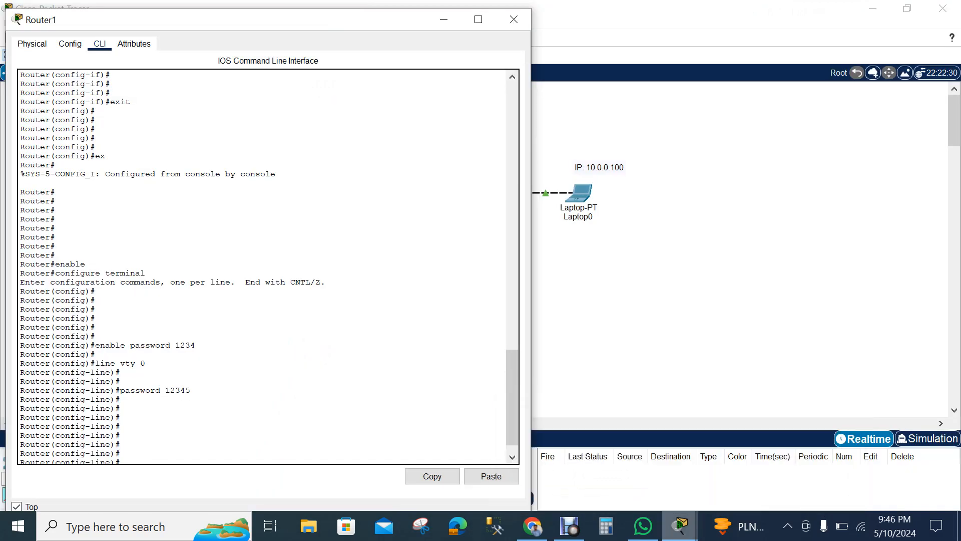
mouse_move(679, 526)
click(712, 462)
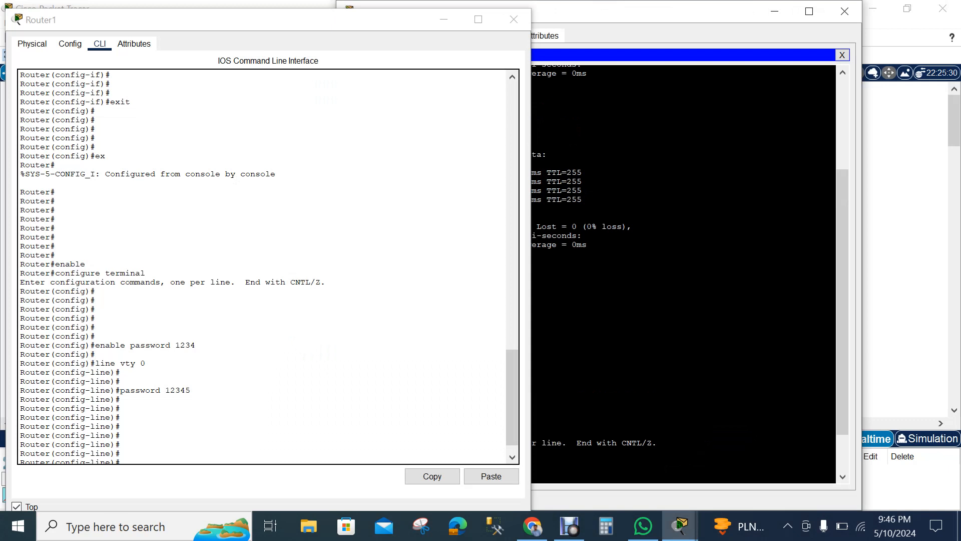
drag(535, 141, 275, 143)
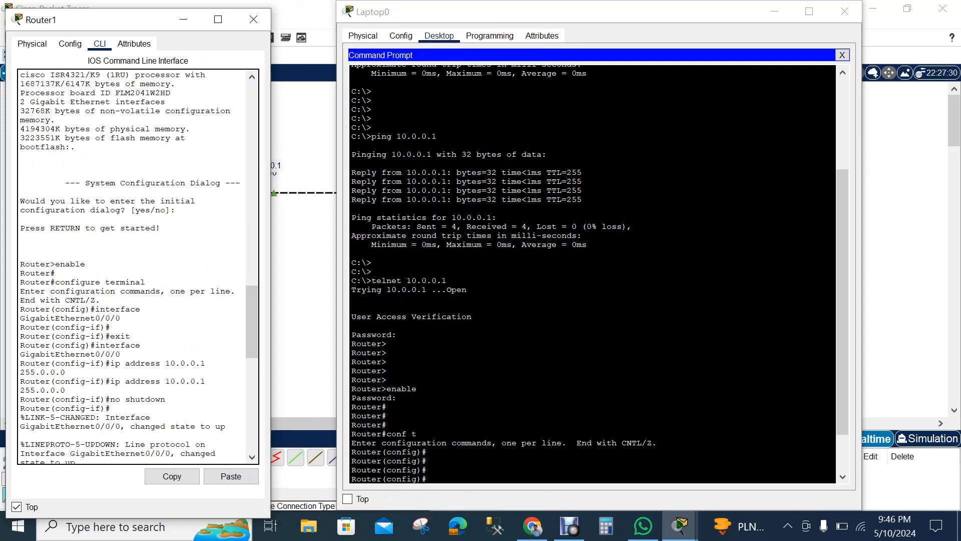
Step: In Laptop0's telnet session, run the hostname command with the new custom name, correcting a typo
click(500, 351)
key(Return)
key(Return)
key(Return)
key(Return)
key(Return)
key(Return)
key(Return)
key(Return)
key(Return)
key(Return)
key(Return)
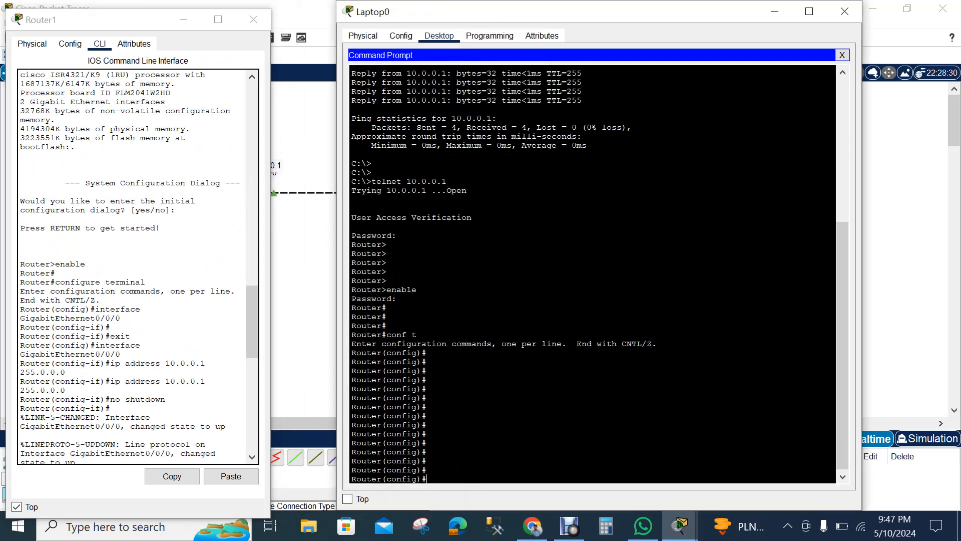
text(host  MD_SHM)
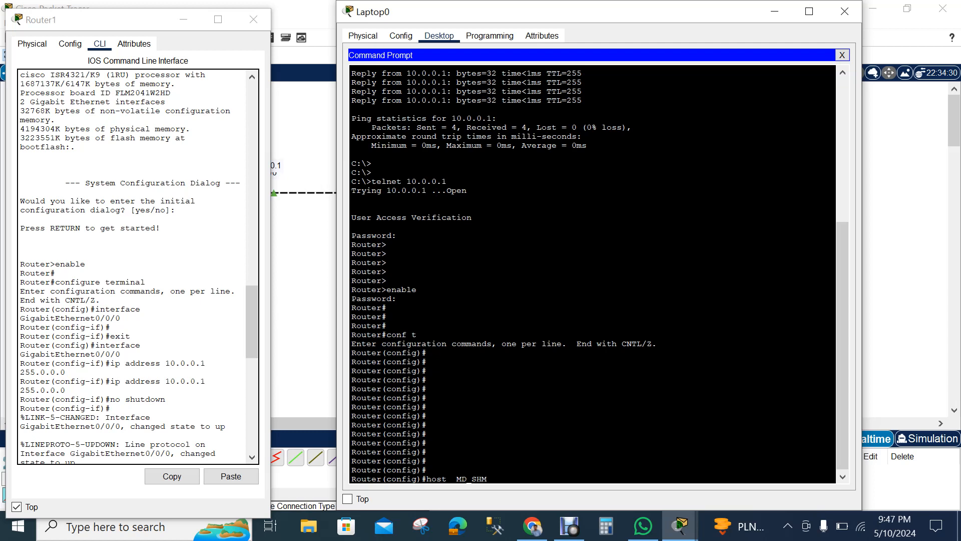
text(RAT)
key(BackSpace)
key(BackSpace)
key(BackSpace)
key(BackSpace)
text(AMRAT_MIAH)
key(Return)
key(Return)
key(Return)
key(Return)
key(Return)
key(Return)
key(Return)
key(Return)
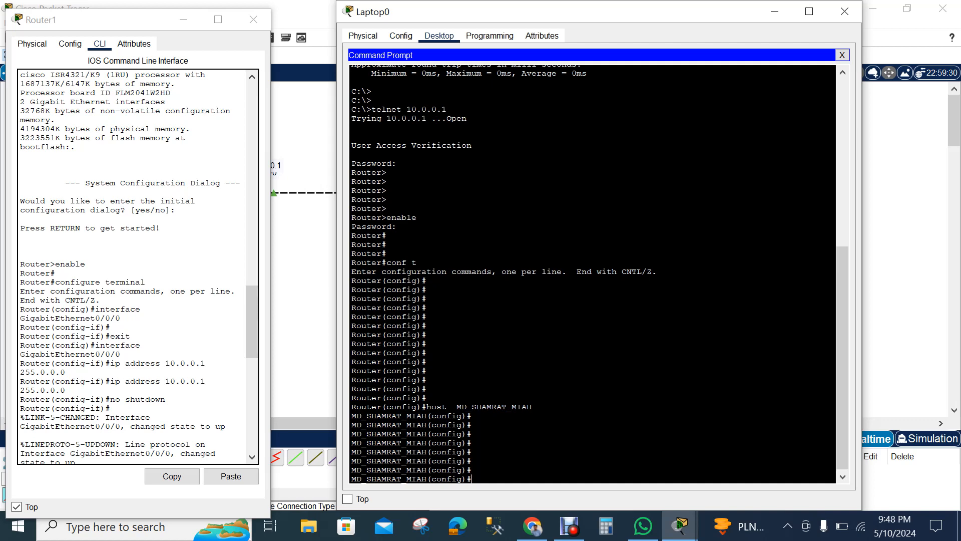
Step: Maximize Router1's console and add prompt lines to confirm the new hostname appears
click(218, 20)
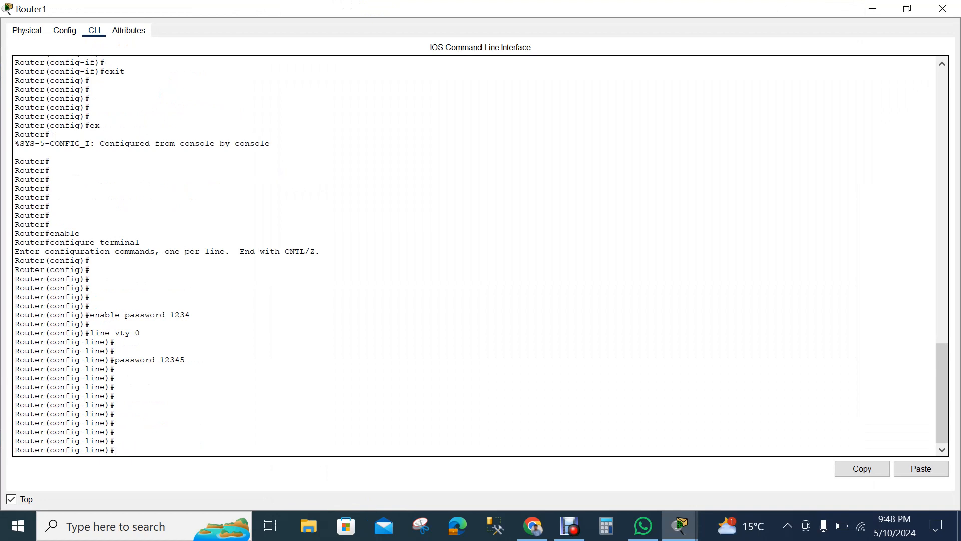
key(Return)
key(Return)
key(Return)
key(Return)
key(Return)
key(Return)
key(Return)
key(Return)
key(Return)
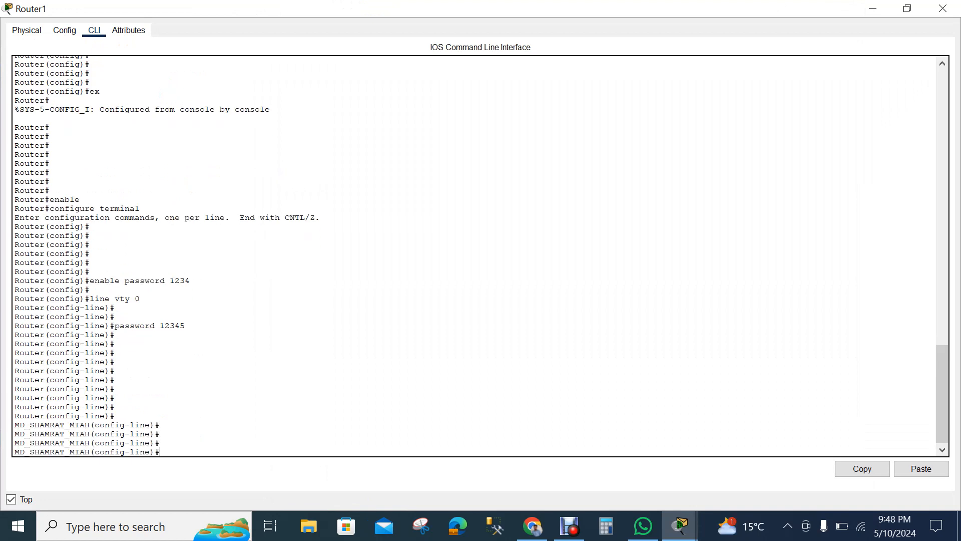
key(Return)
key(Return)
key(Return)
key(Return)
key(Return)
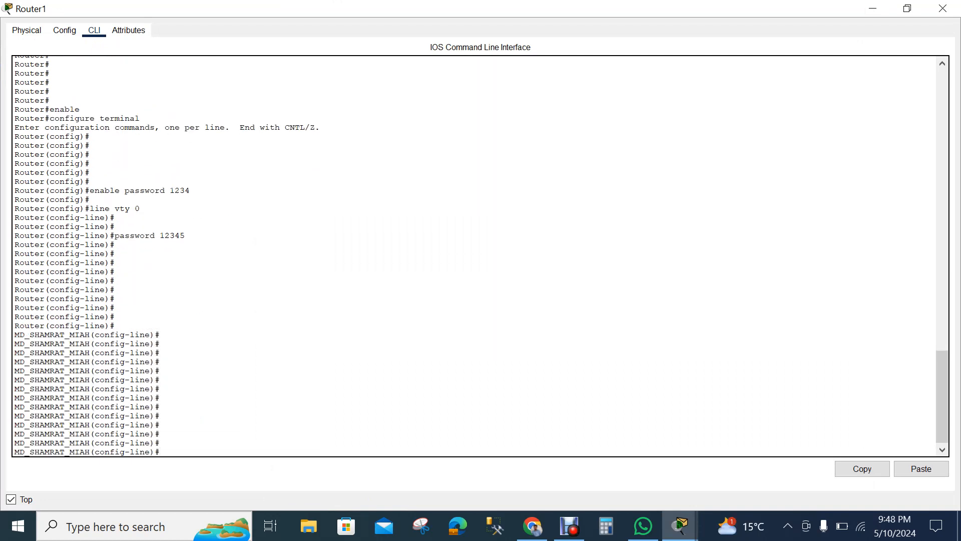